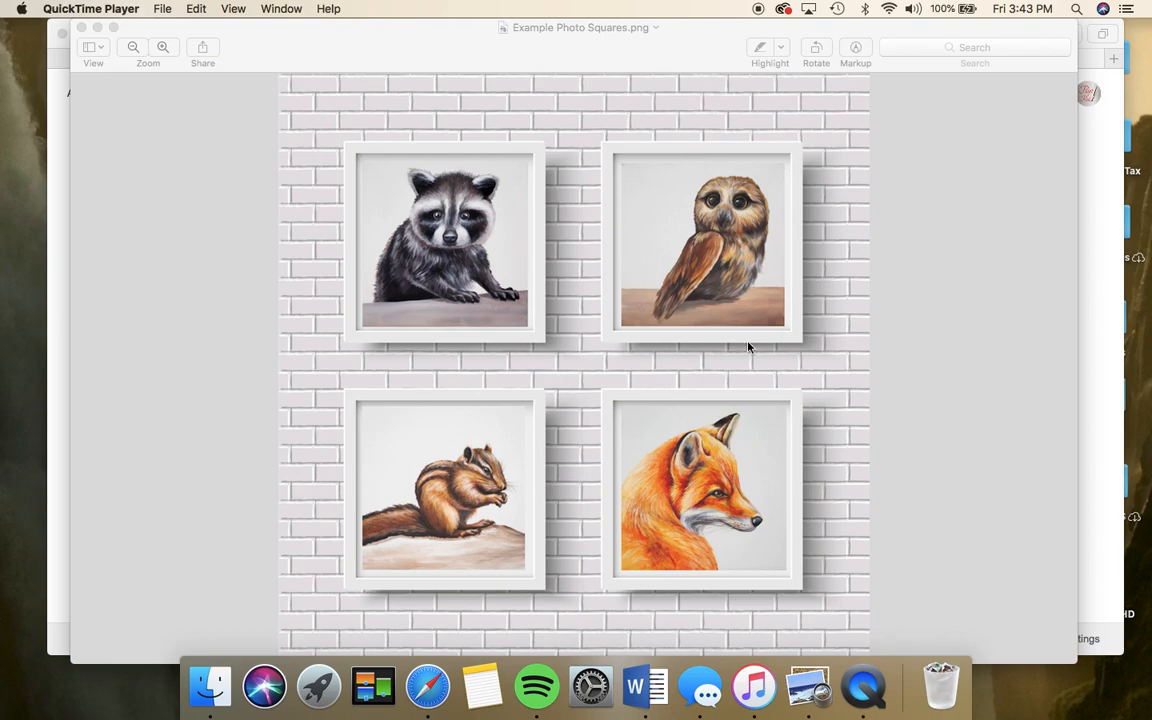
- Search Google for 'blank white wall frame' and show only image results
{"action": "left_click", "coordinate": [1099, 425]}
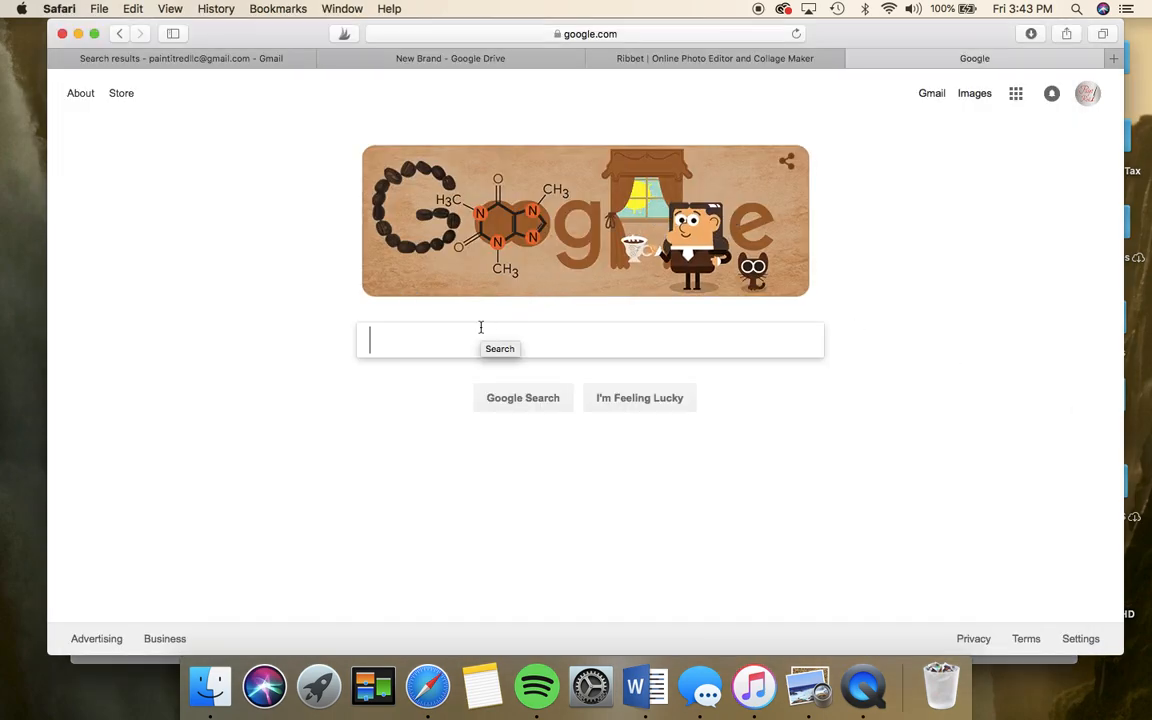
{"action": "type", "text": "blank "}
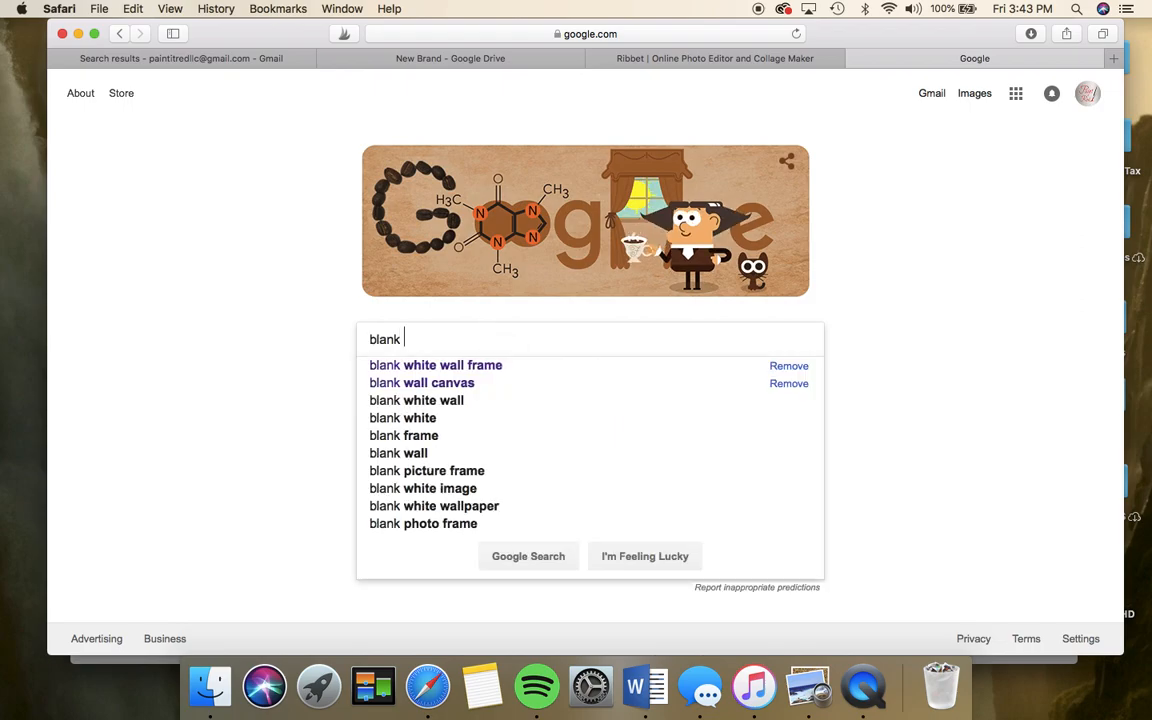
{"action": "type", "text": "white wall frame"}
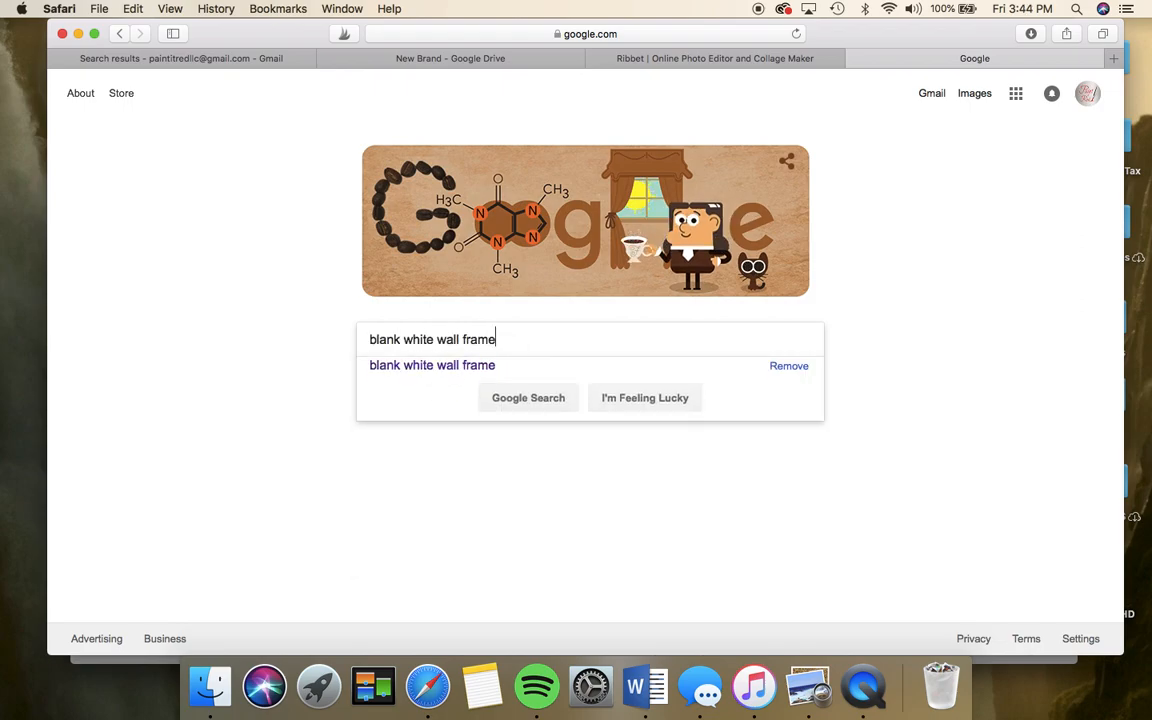
{"action": "key", "text": "Return"}
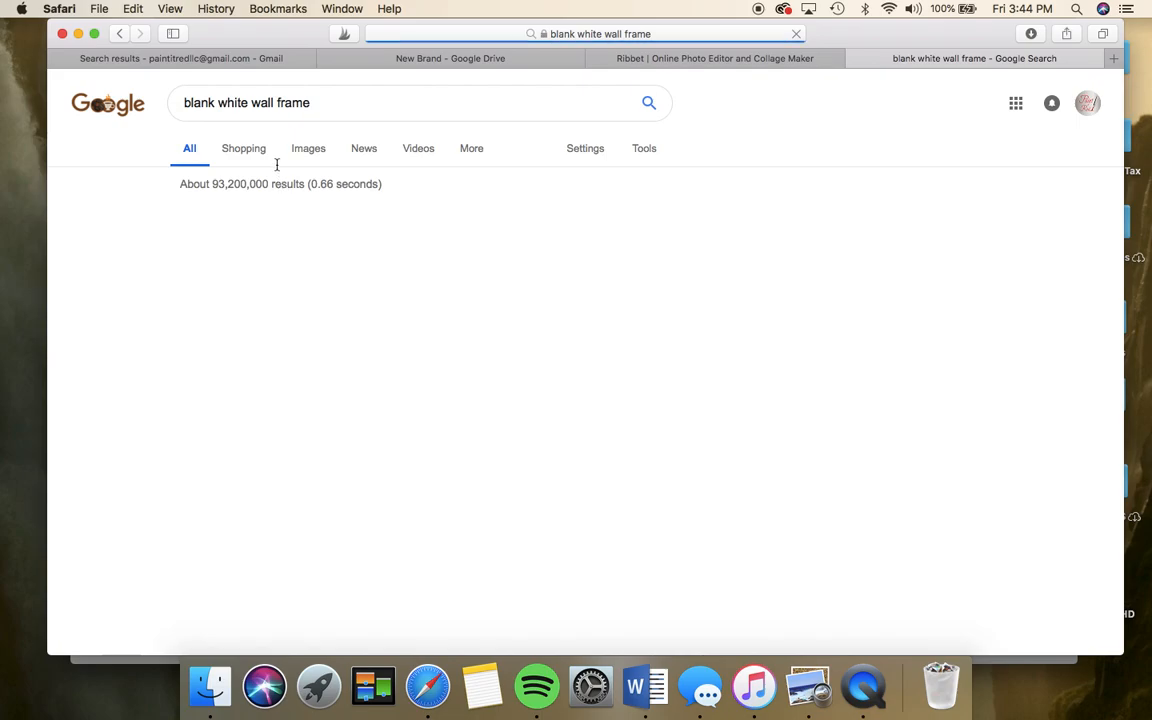
{"action": "left_click", "coordinate": [316, 150]}
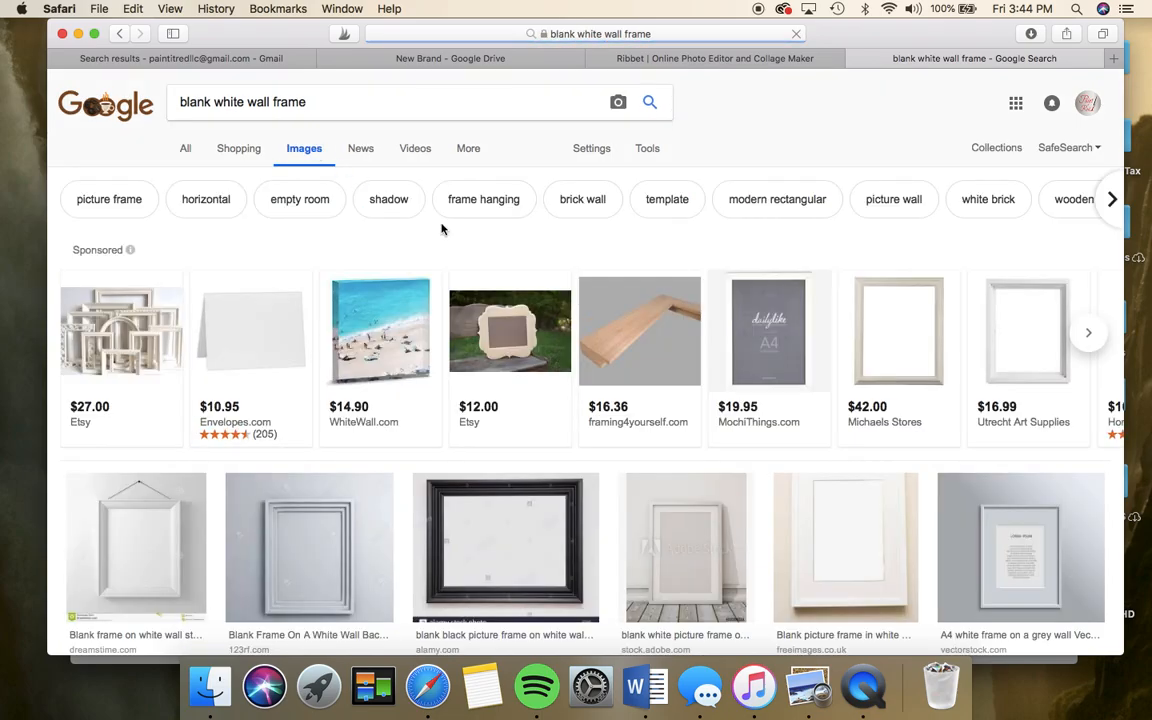
- Open a large preview of the 612 × 612 plain white hanging frame image
{"action": "scroll", "coordinate": [735, 462], "scroll_direction": "down", "scroll_amount": 2}
{"action": "scroll", "coordinate": [735, 462], "scroll_direction": "down", "scroll_amount": 5}
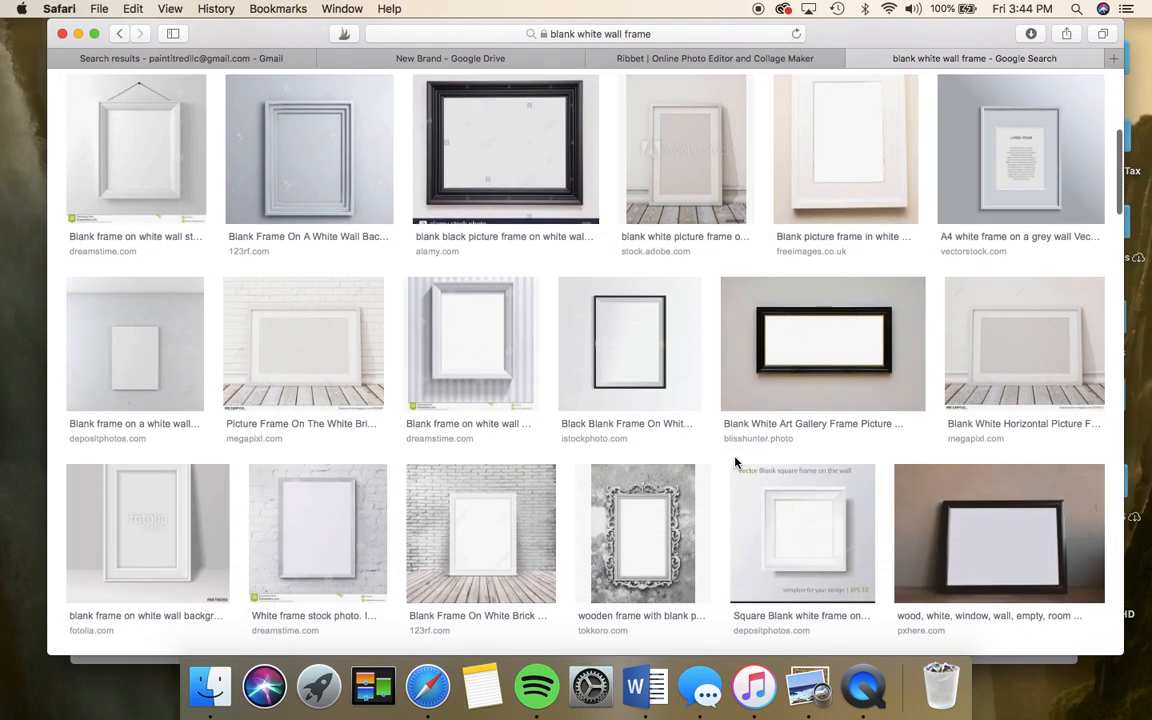
{"action": "scroll", "coordinate": [735, 462], "scroll_direction": "down", "scroll_amount": 5}
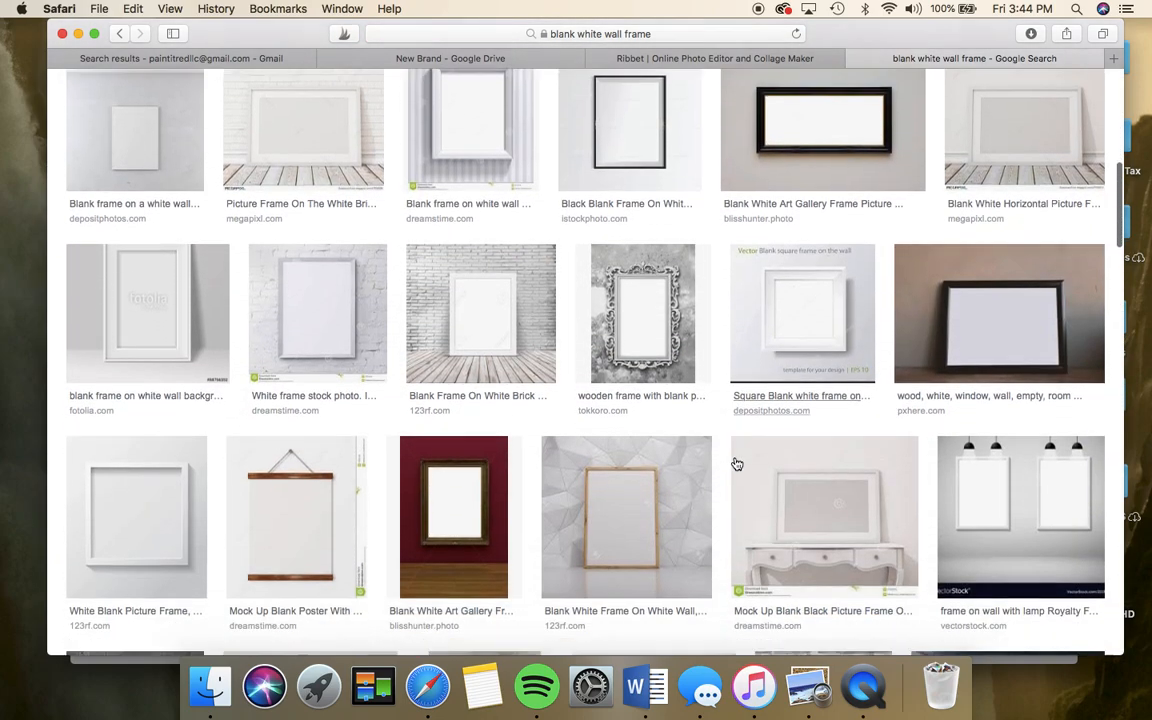
{"action": "scroll", "coordinate": [735, 462], "scroll_direction": "down", "scroll_amount": 3}
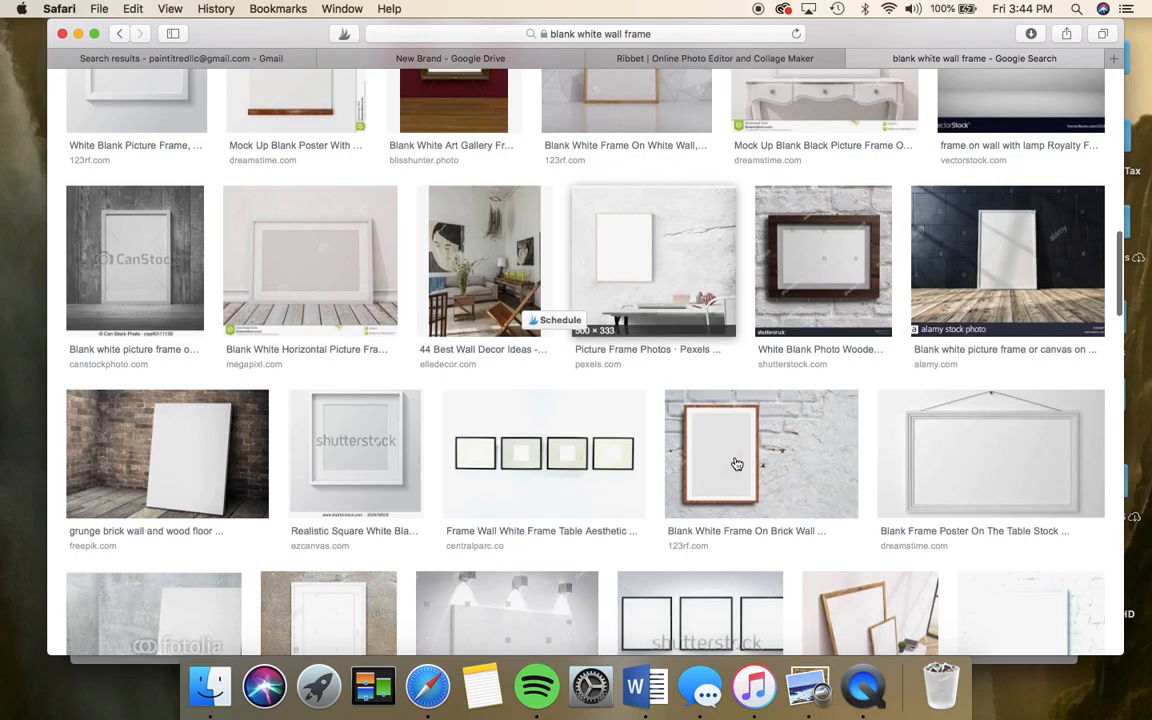
{"action": "scroll", "coordinate": [735, 462], "scroll_direction": "down", "scroll_amount": 2}
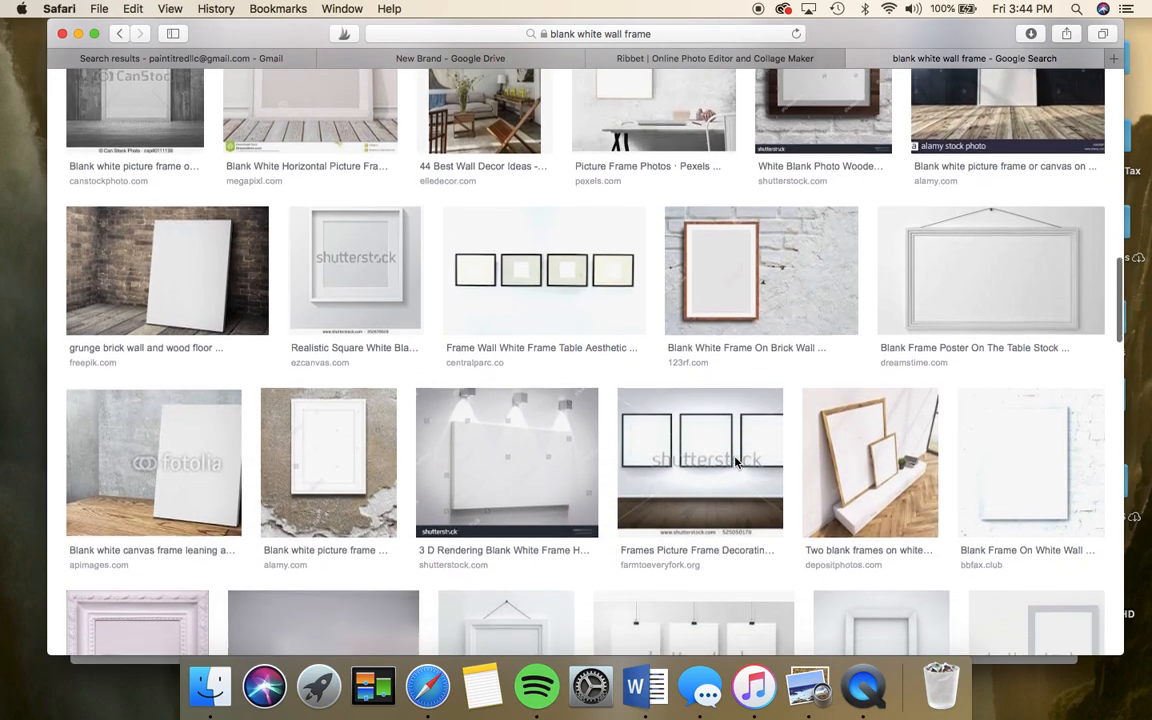
{"action": "scroll", "coordinate": [735, 463], "scroll_direction": "down", "scroll_amount": 3}
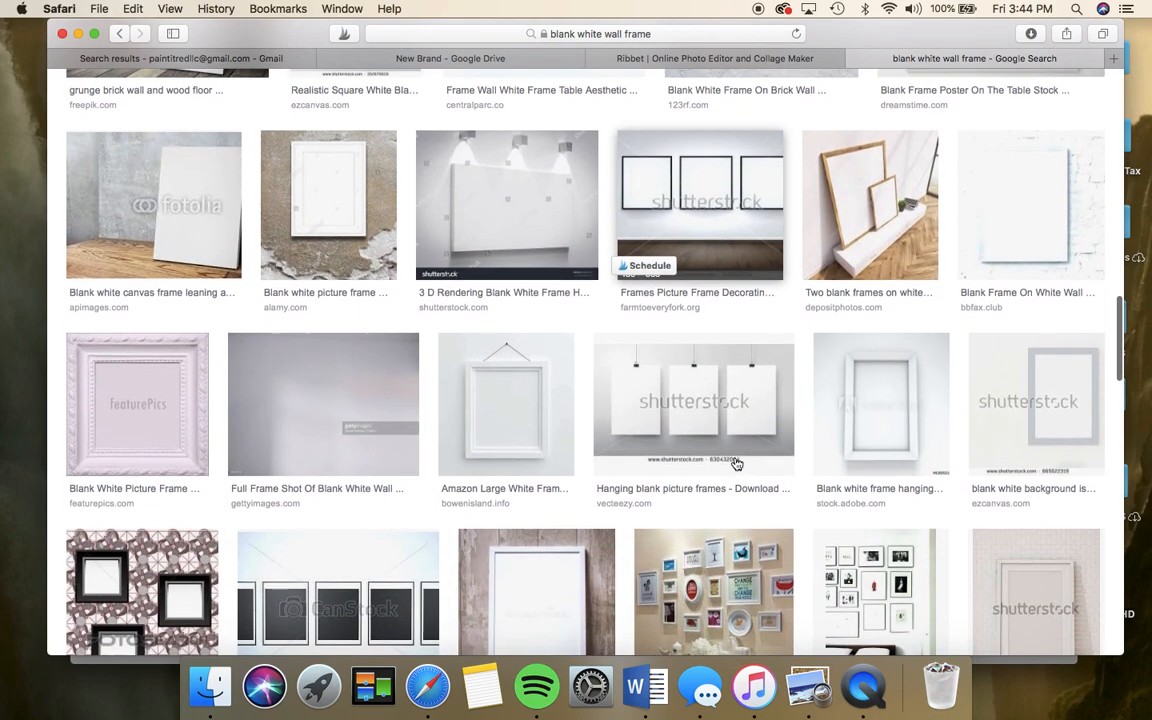
{"action": "scroll", "coordinate": [735, 462], "scroll_direction": "down", "scroll_amount": 1}
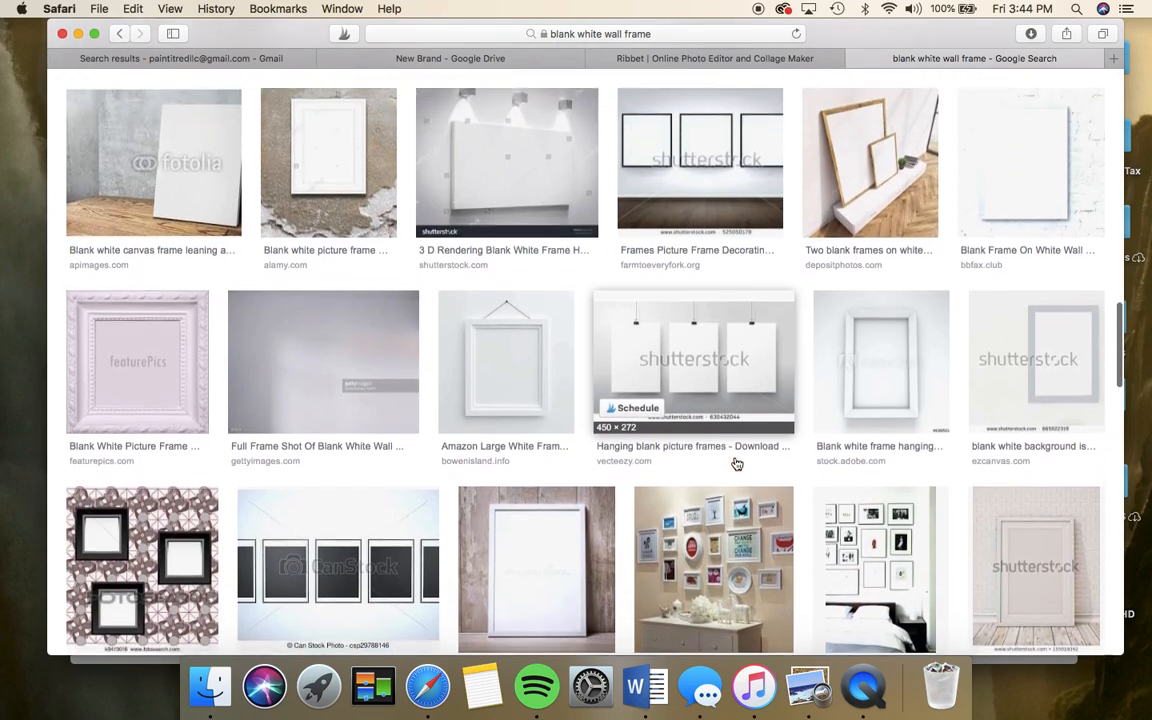
{"action": "left_click", "coordinate": [522, 351]}
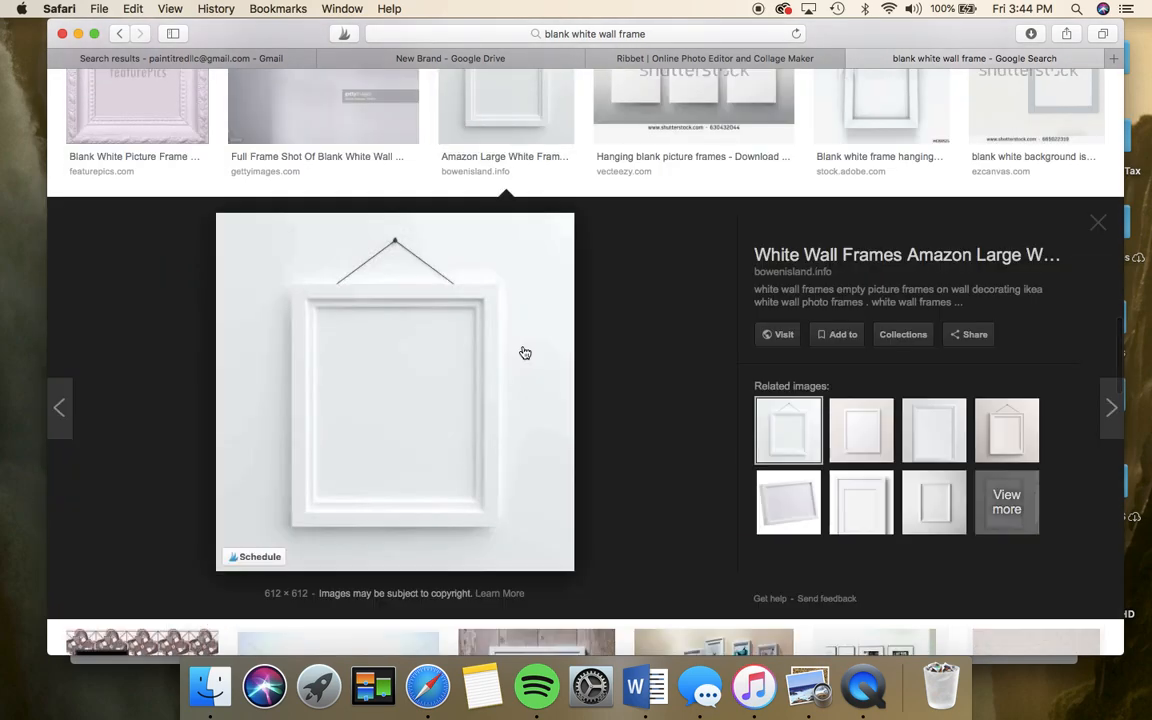
{"action": "right_click", "coordinate": [476, 375]}
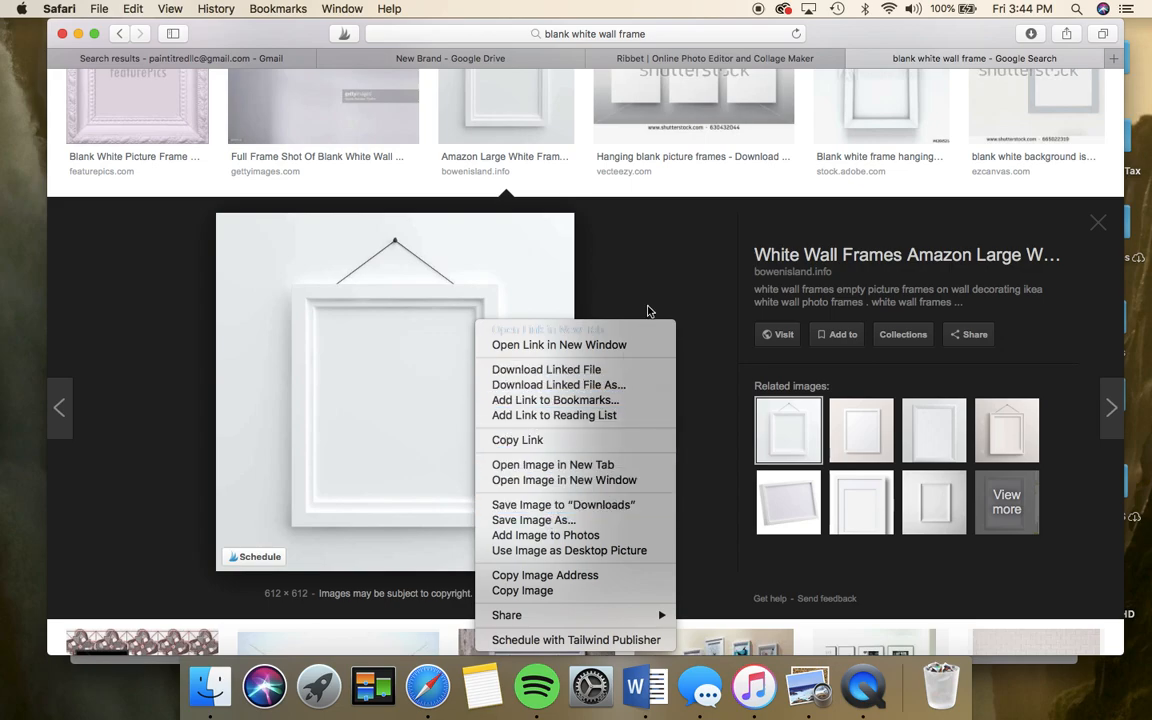
{"action": "left_click", "coordinate": [681, 229]}
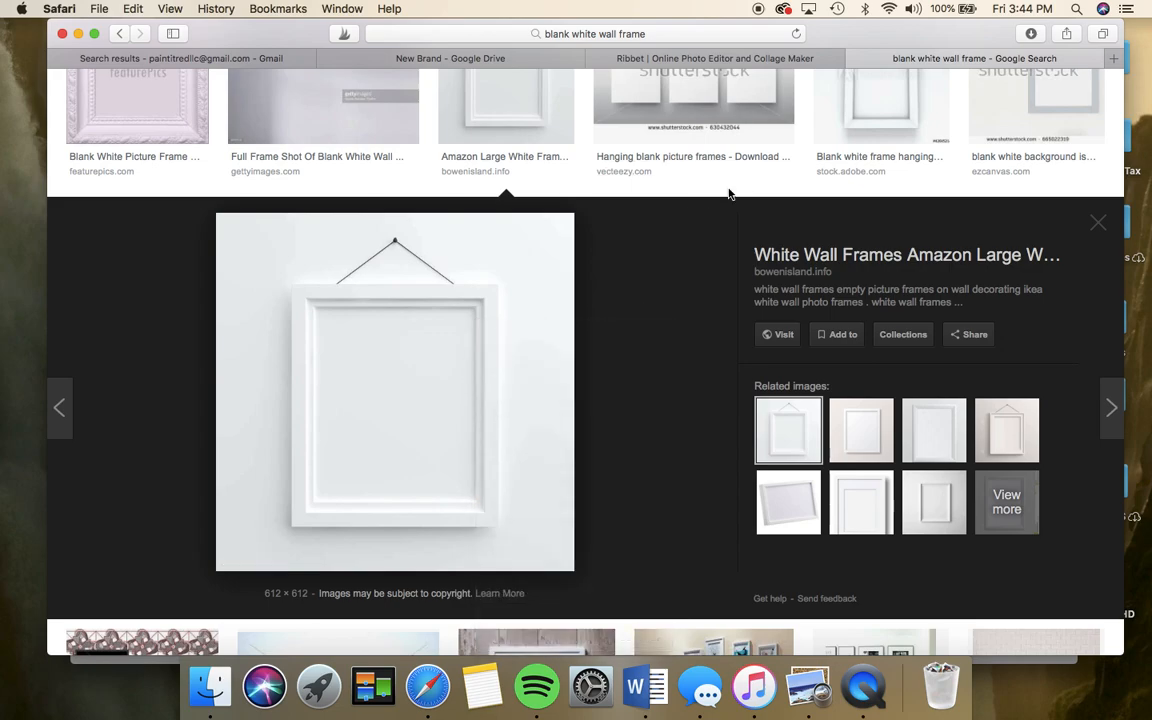
- Switch to the Ribbet page and start a new editing session
{"action": "left_click", "coordinate": [755, 57]}
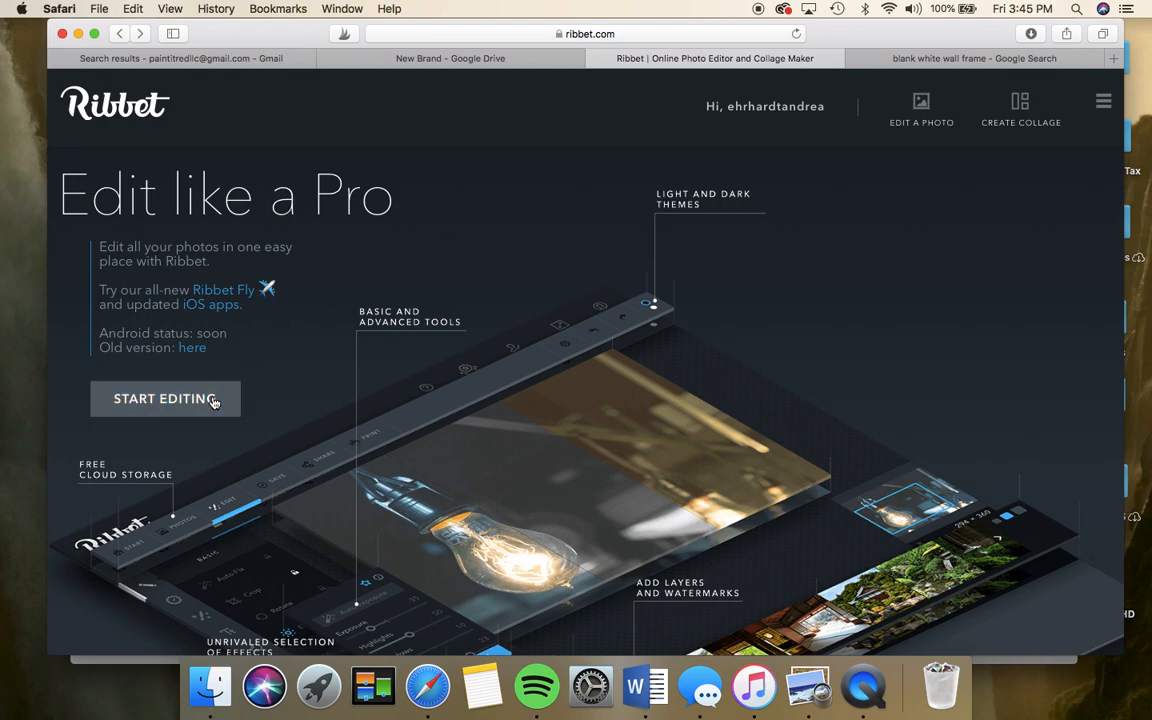
{"action": "left_click", "coordinate": [165, 399]}
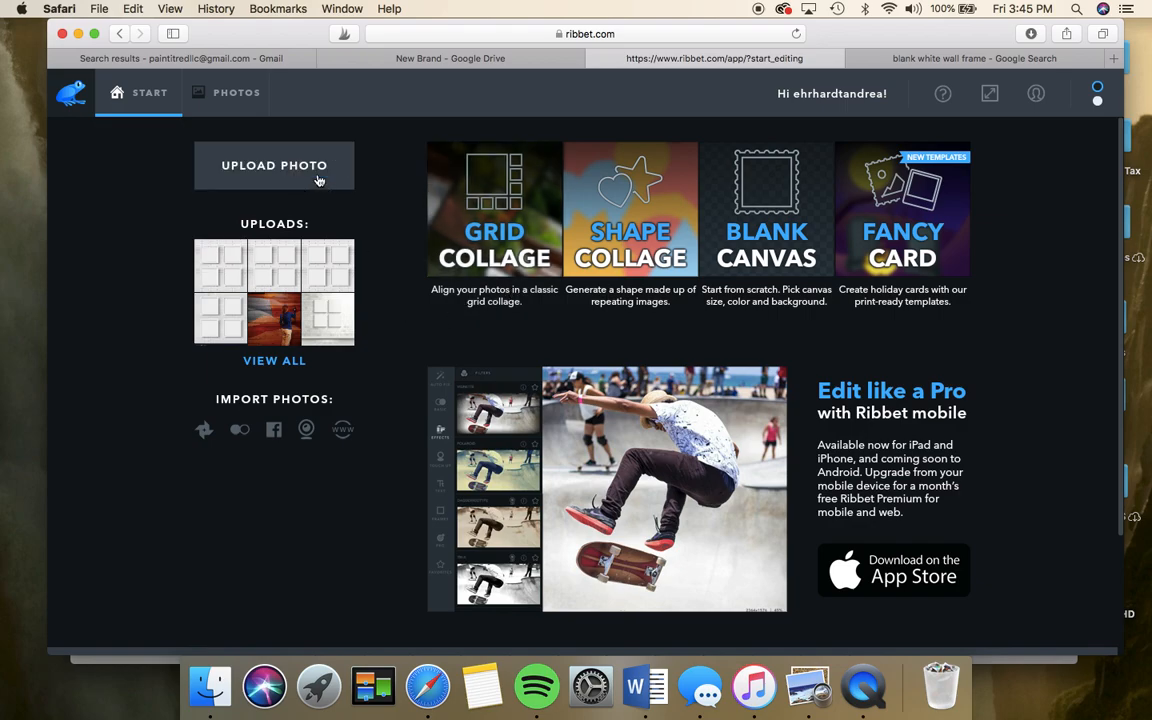
- Upload Square Blank Frames 4-2.png from the Desktop into Ribbet
{"action": "left_click", "coordinate": [319, 180]}
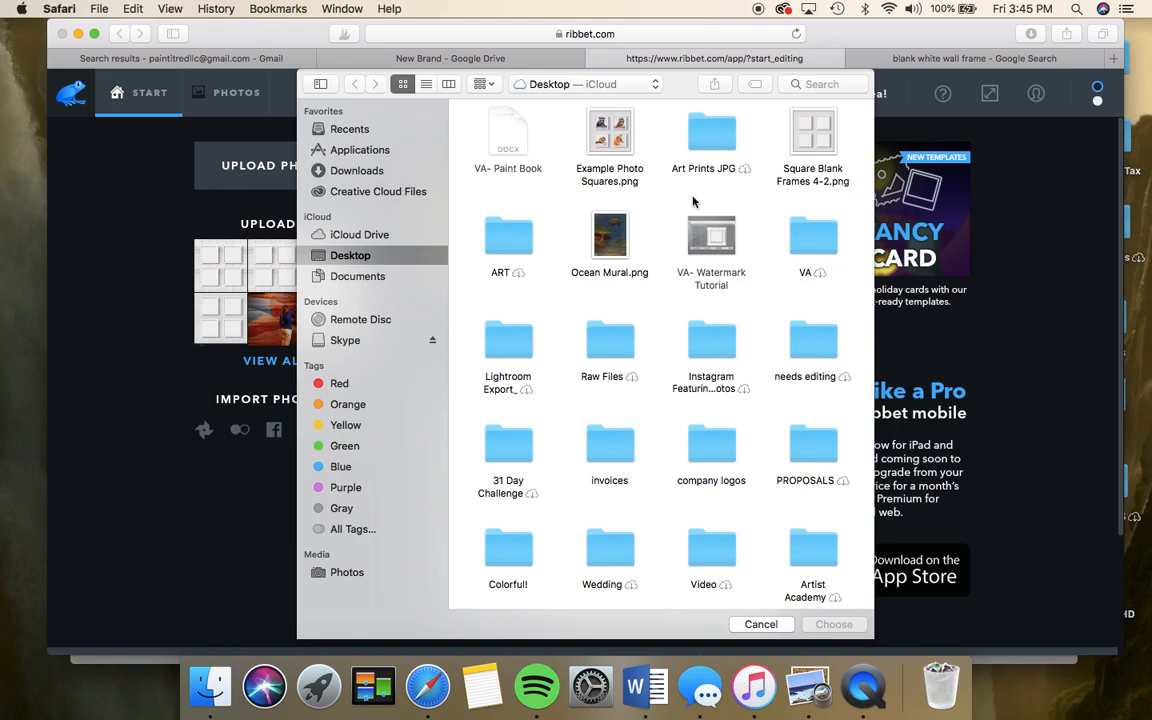
{"action": "left_click", "coordinate": [812, 135]}
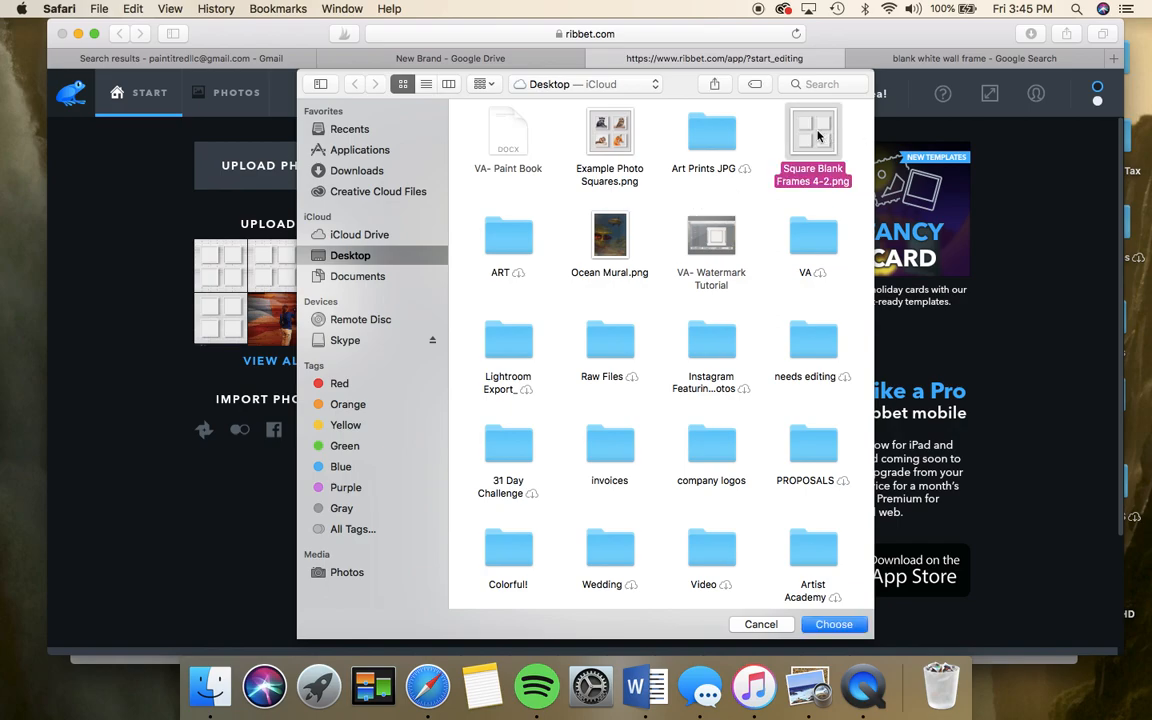
{"action": "left_click", "coordinate": [832, 624]}
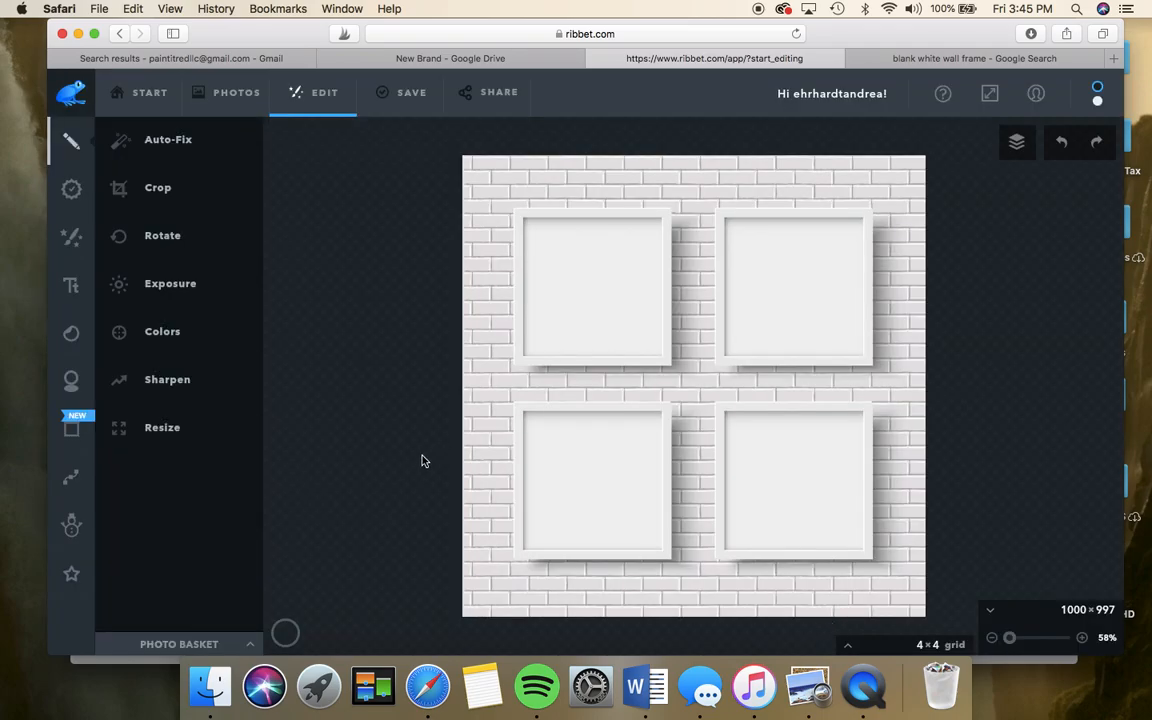
- Cancel a started crop to keep the full image, then show the photo basket
{"action": "left_click", "coordinate": [160, 188]}
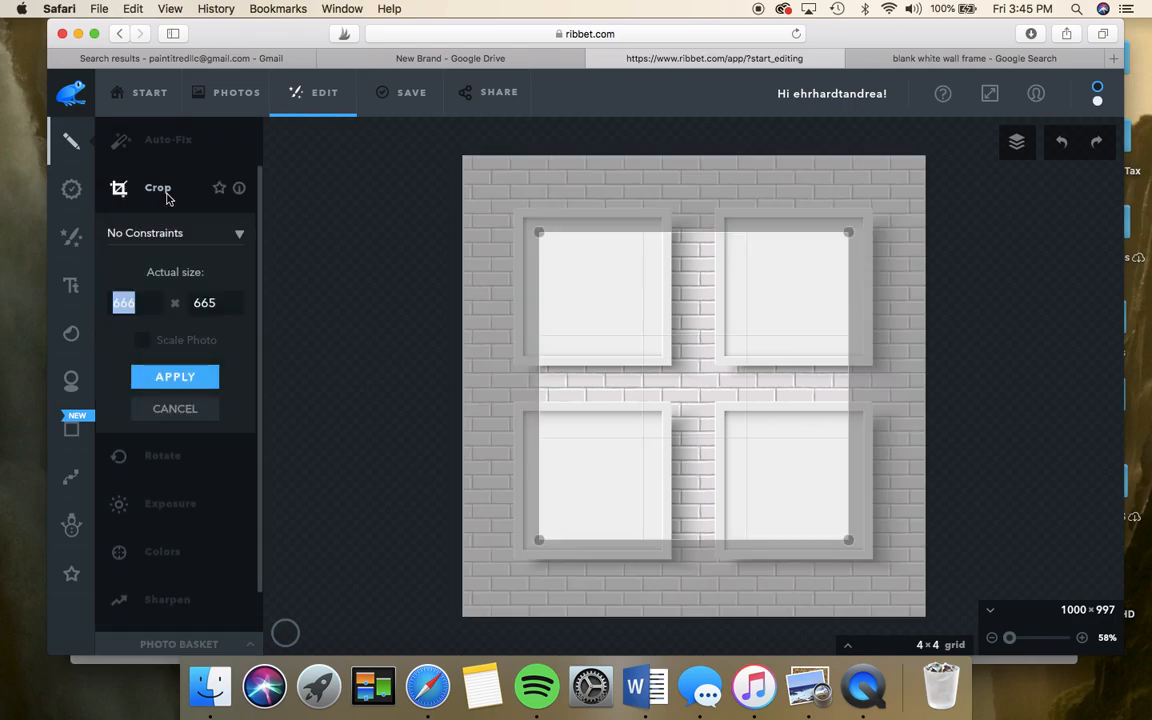
{"action": "left_click", "coordinate": [175, 408]}
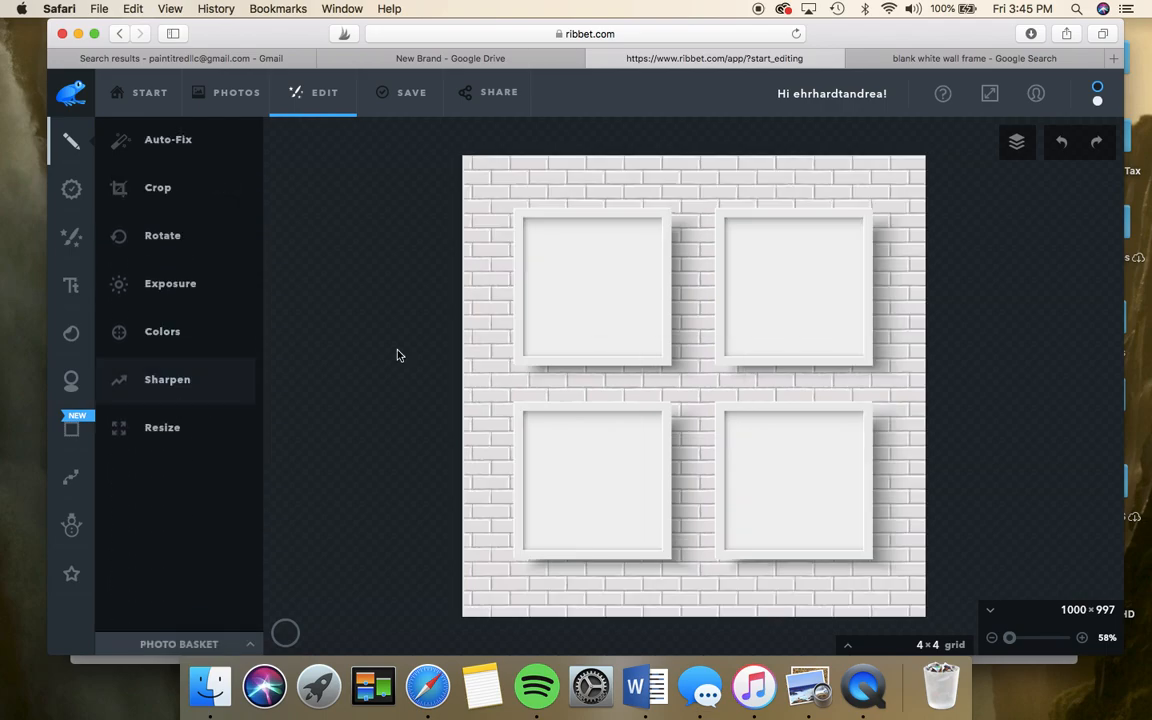
{"action": "left_click", "coordinate": [219, 646]}
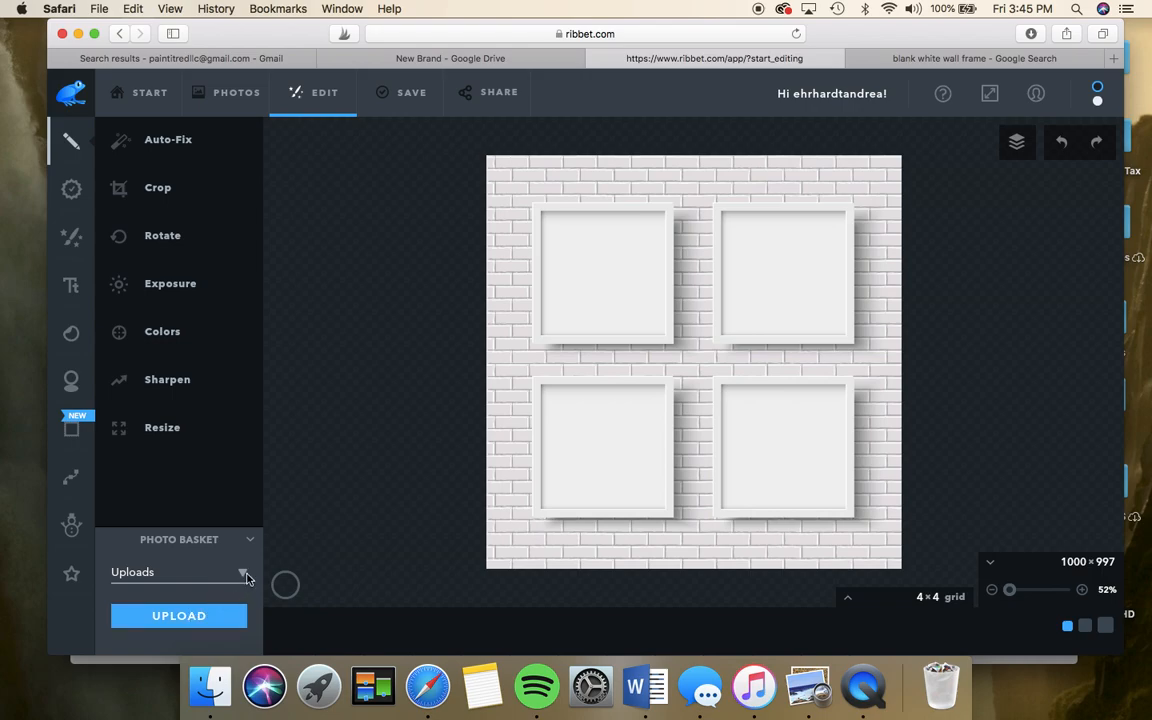
- Start a computer upload and browse into the VA > Ribbet Animals folder
{"action": "left_click", "coordinate": [244, 577]}
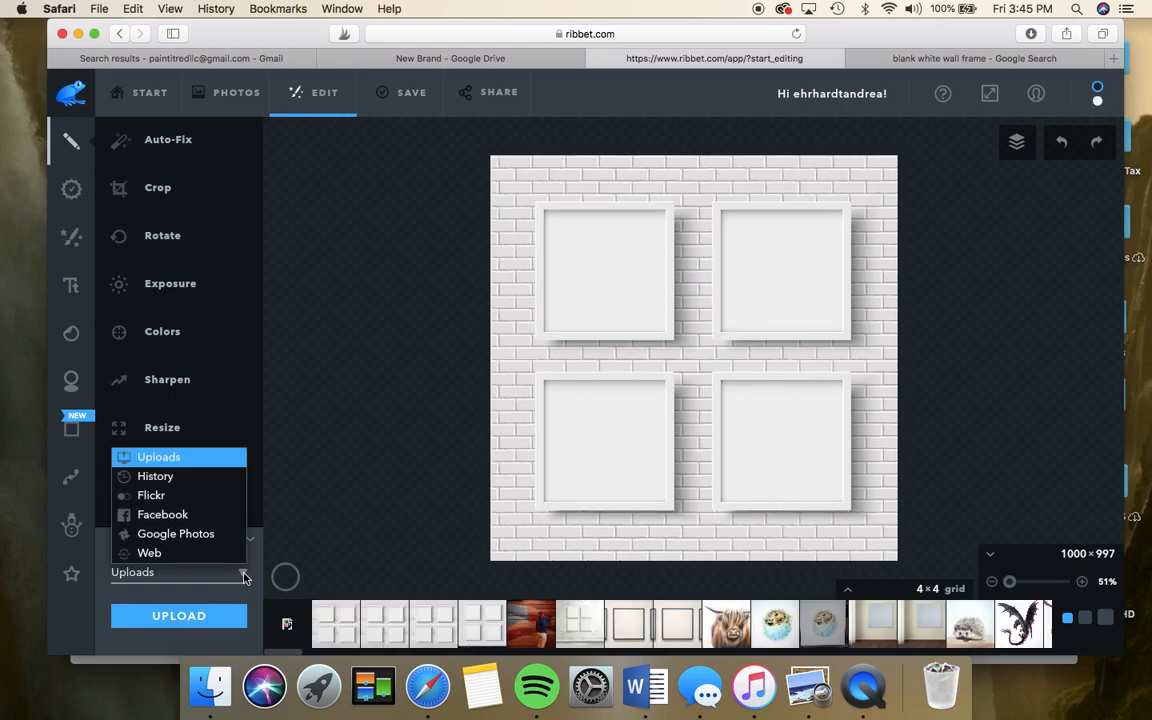
{"action": "left_click", "coordinate": [244, 578]}
{"action": "left_click", "coordinate": [198, 617]}
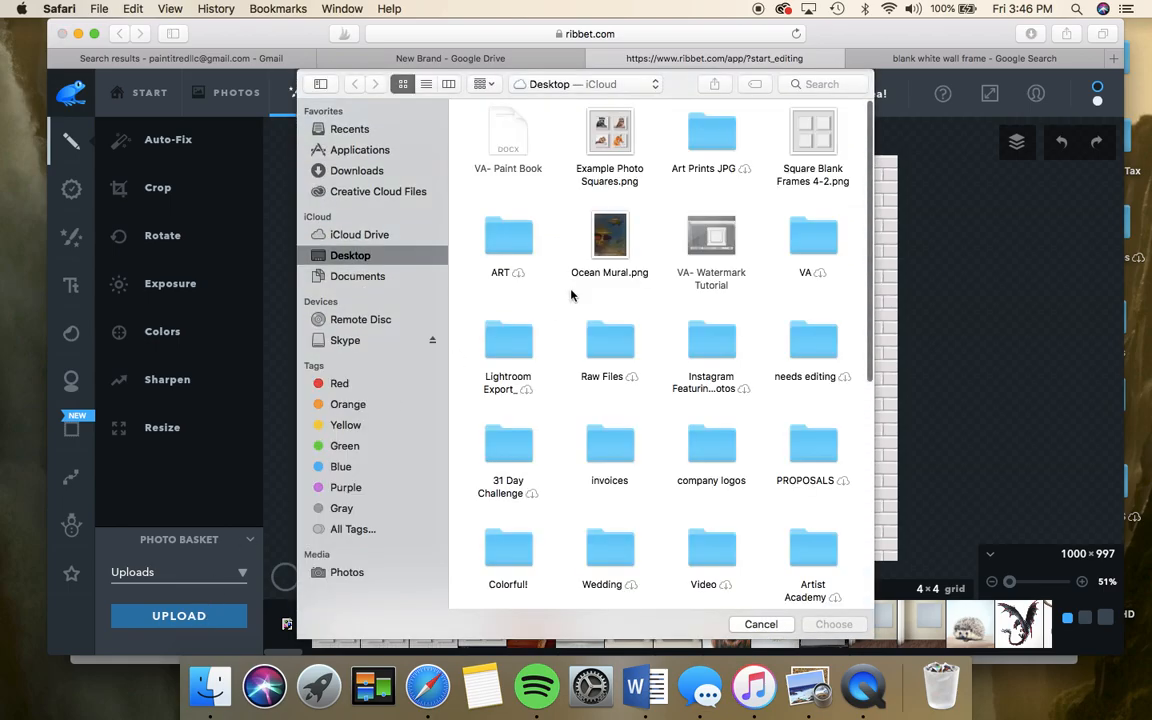
{"action": "scroll", "coordinate": [666, 368], "scroll_direction": "down", "scroll_amount": 10}
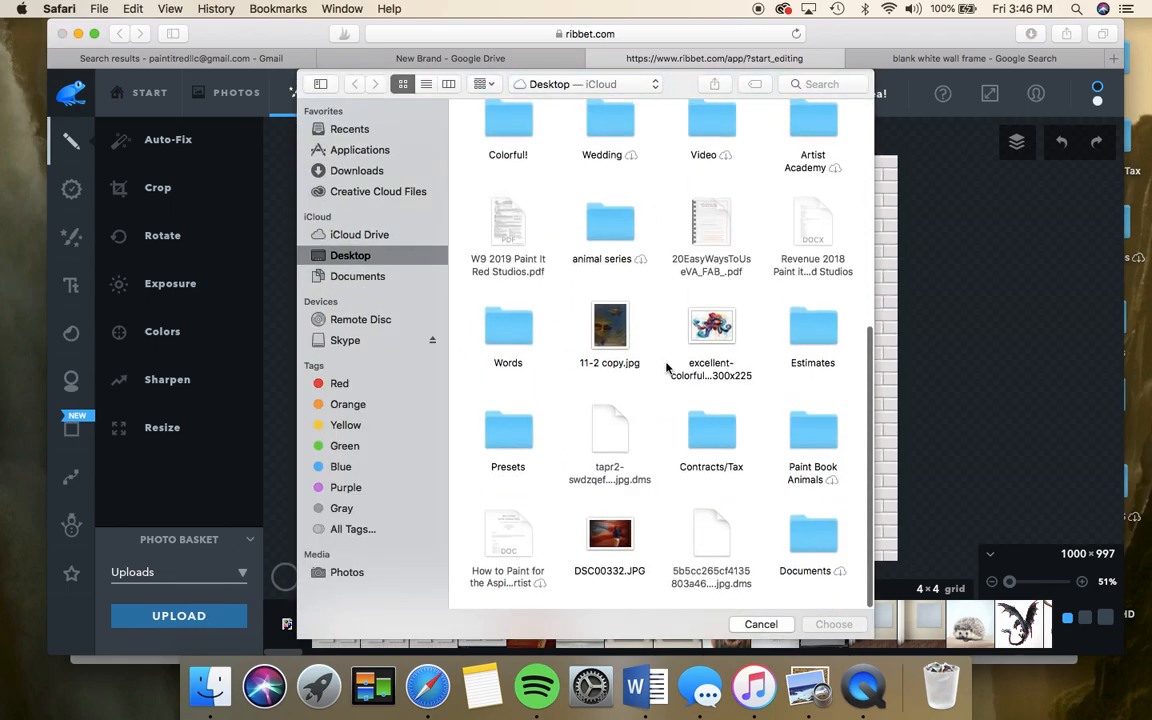
{"action": "scroll", "coordinate": [666, 366], "scroll_direction": "up", "scroll_amount": 8}
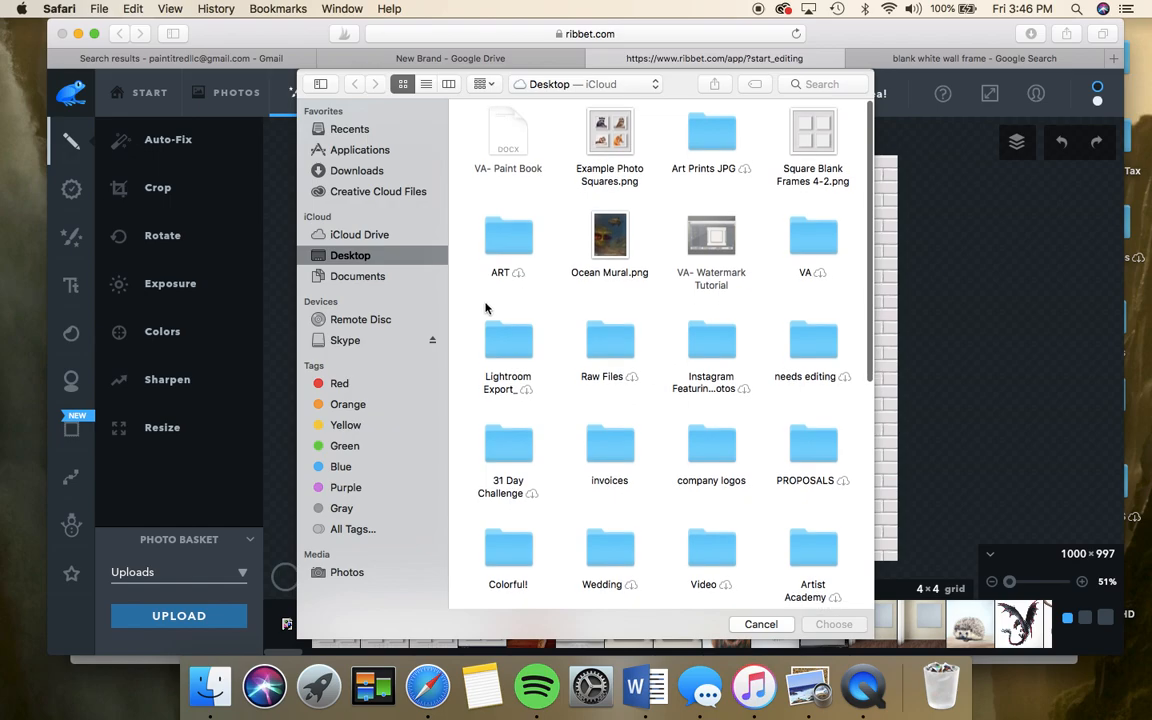
{"action": "double_click", "coordinate": [805, 235]}
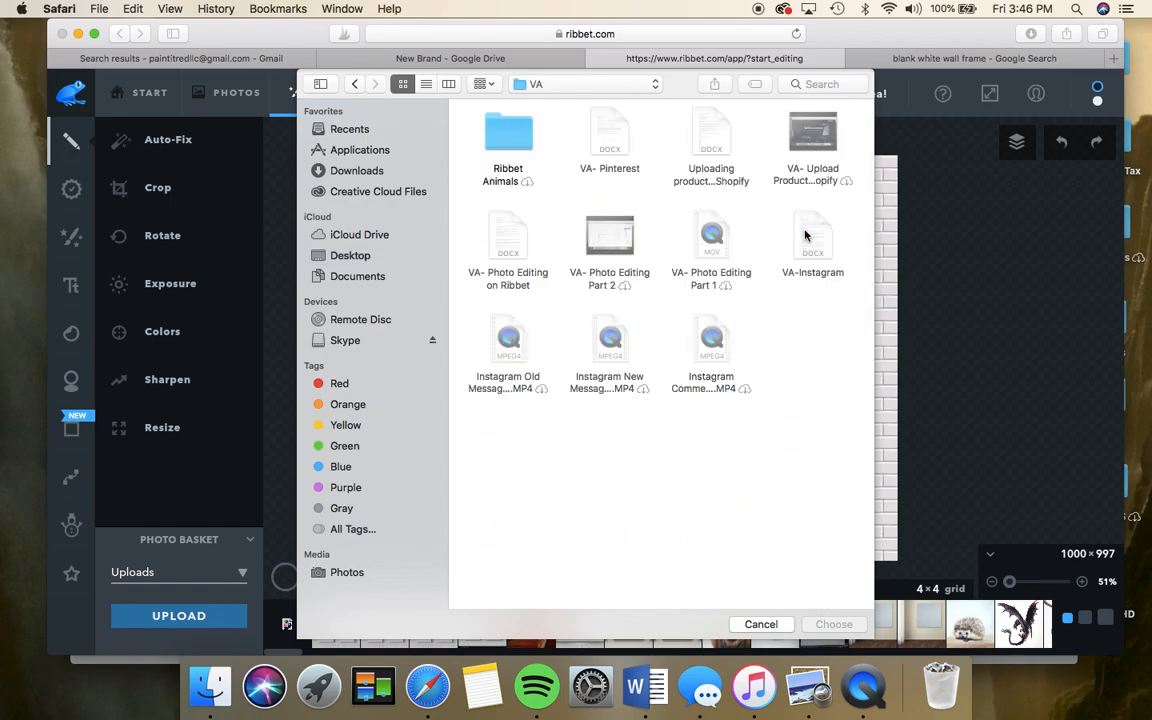
{"action": "left_click", "coordinate": [511, 133]}
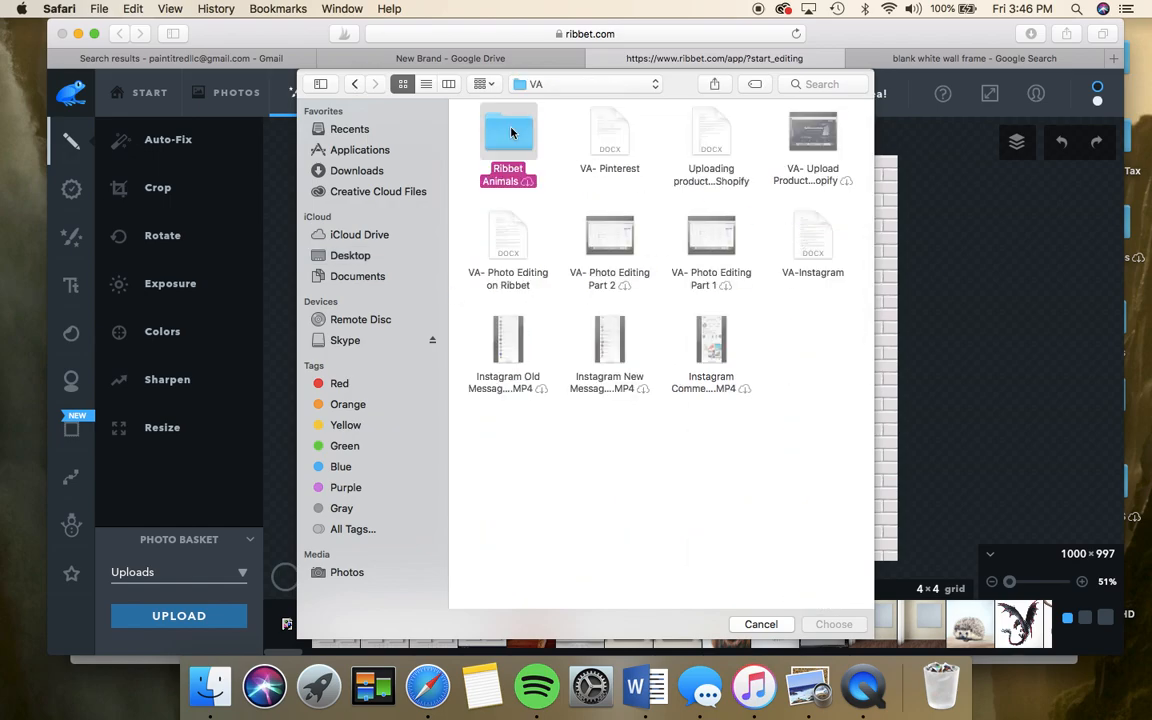
{"action": "double_click", "coordinate": [514, 134]}
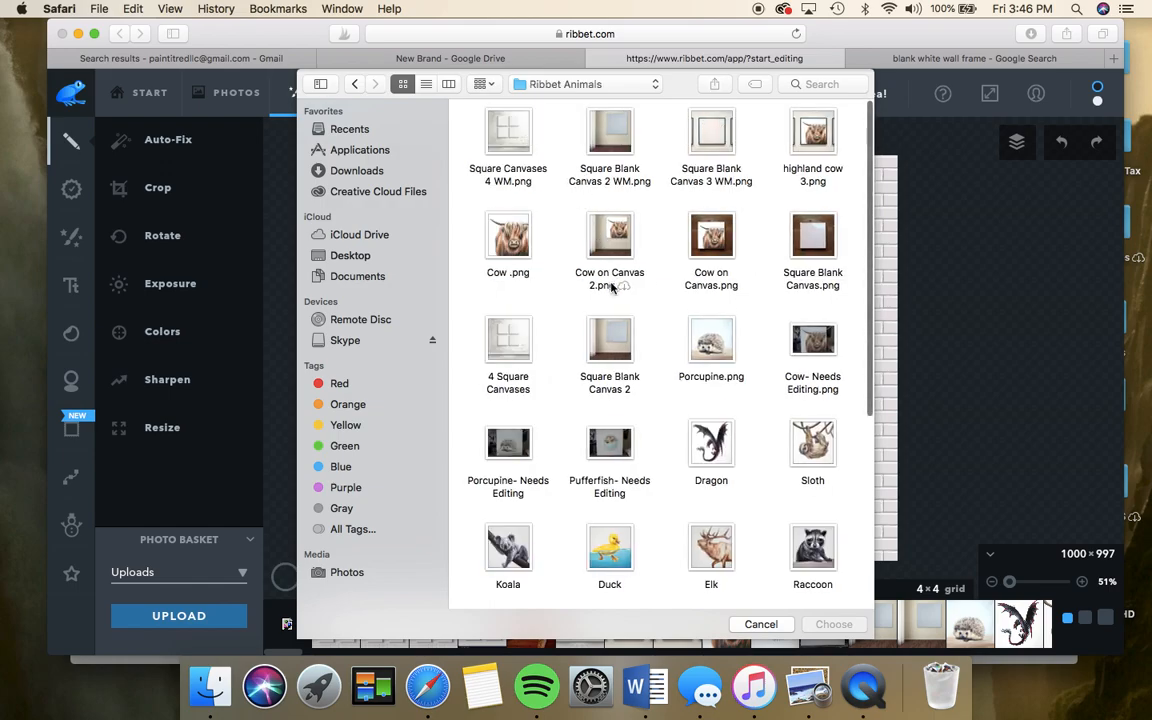
- Select the Fox, Owl, Raccoon and Chipmunk paintings and upload them
{"action": "scroll", "coordinate": [609, 283], "scroll_direction": "down", "scroll_amount": 5}
{"action": "scroll", "coordinate": [611, 287], "scroll_direction": "down", "scroll_amount": 3}
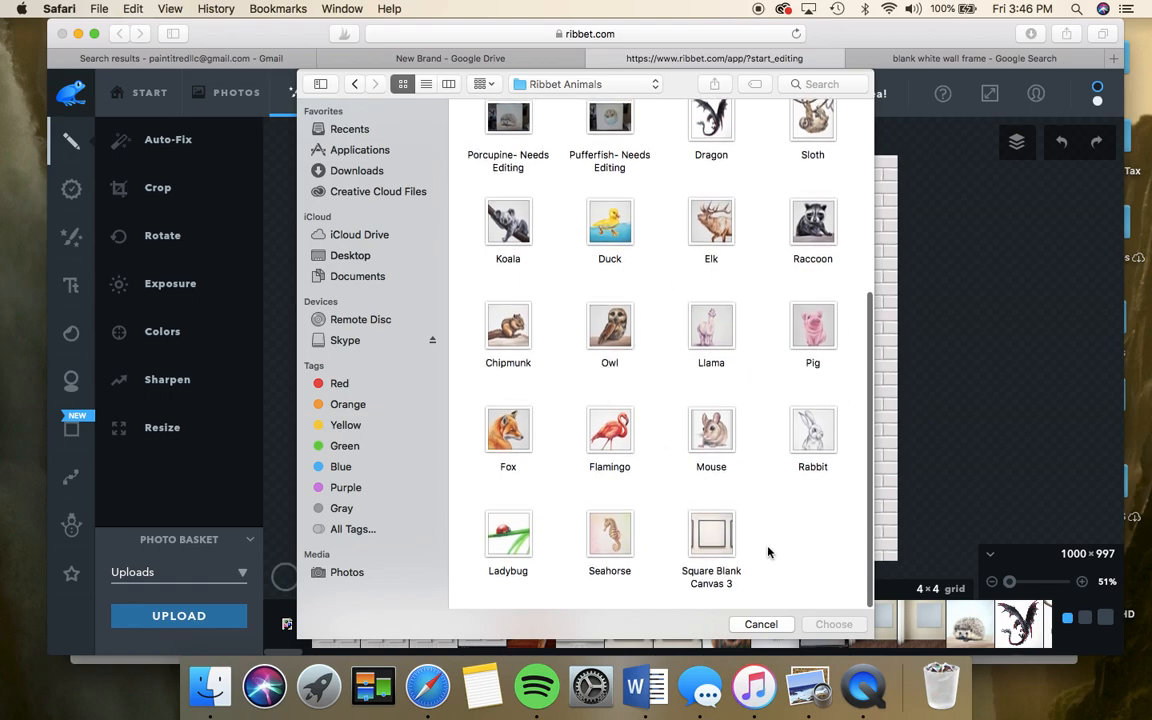
{"action": "scroll", "coordinate": [605, 337], "scroll_direction": "up", "scroll_amount": 2}
{"action": "scroll", "coordinate": [605, 337], "scroll_direction": "up", "scroll_amount": 5}
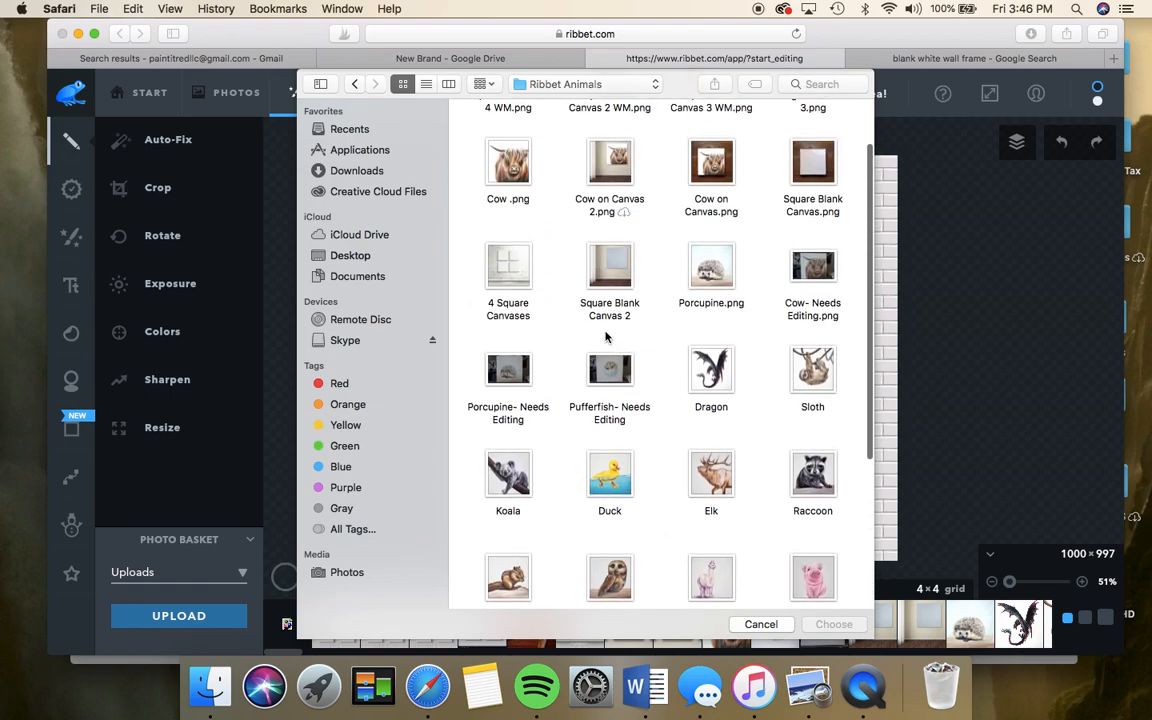
{"action": "scroll", "coordinate": [605, 337], "scroll_direction": "down", "scroll_amount": 6}
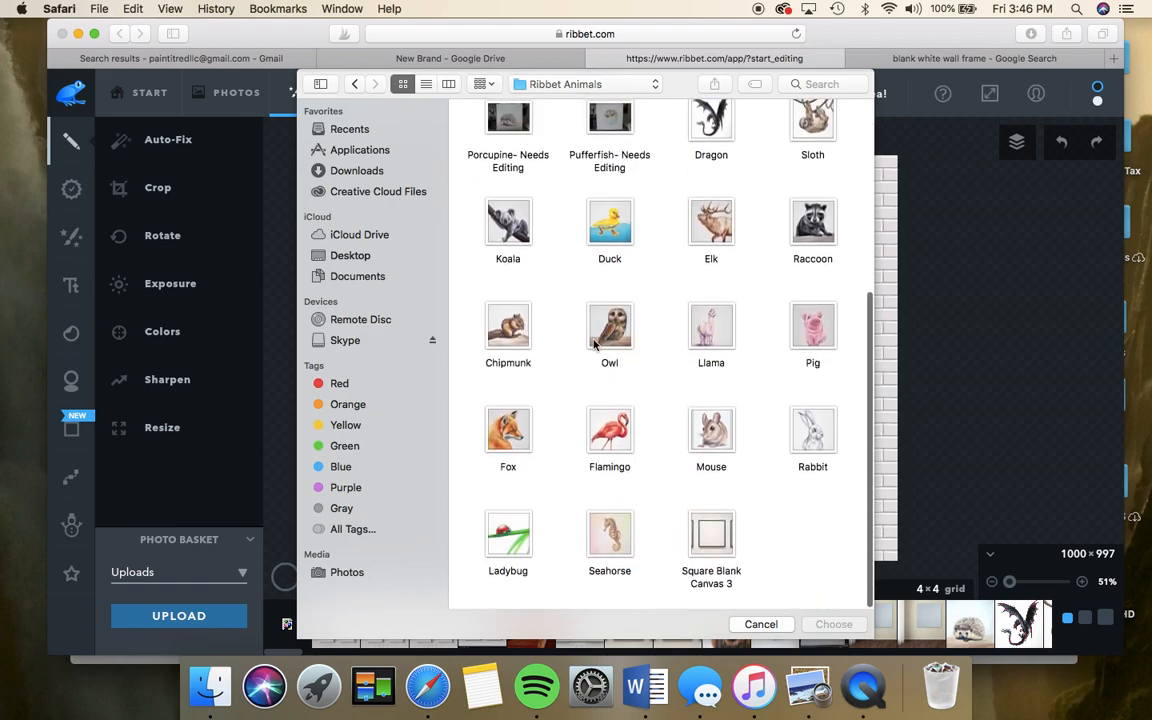
{"action": "left_click", "coordinate": [508, 430]}
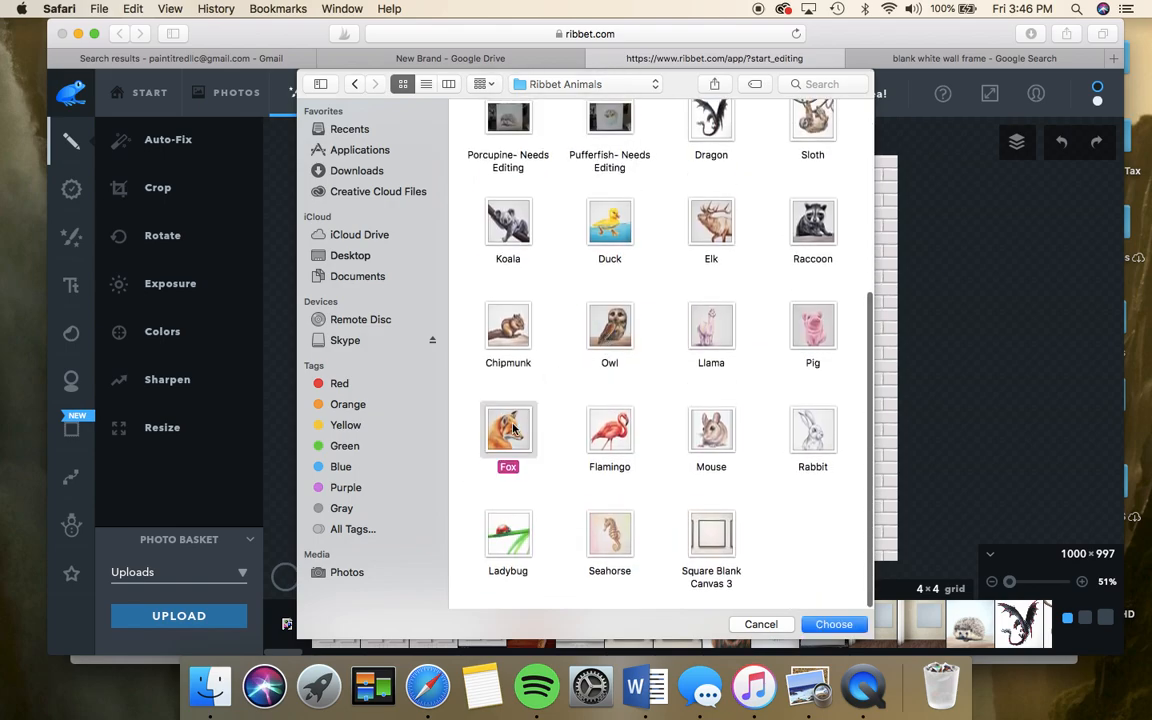
{"action": "left_click", "coordinate": [614, 322], "text": "super"}
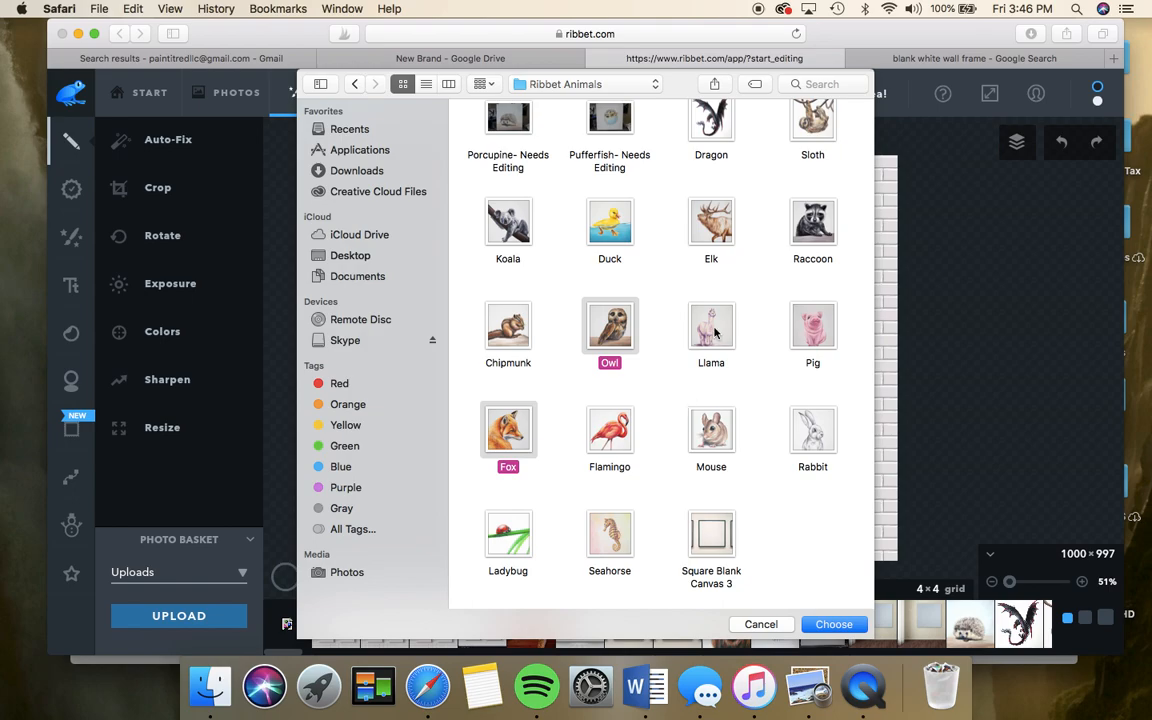
{"action": "left_click", "coordinate": [790, 232], "text": "super"}
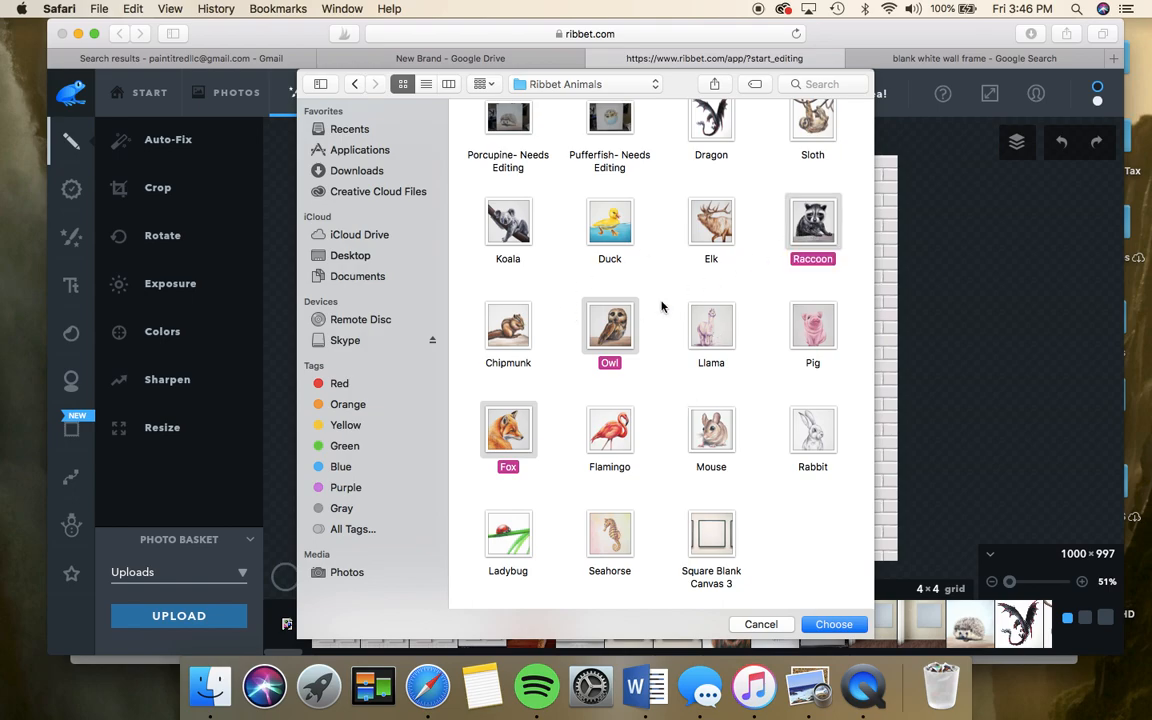
{"action": "left_click", "coordinate": [500, 322], "text": "super"}
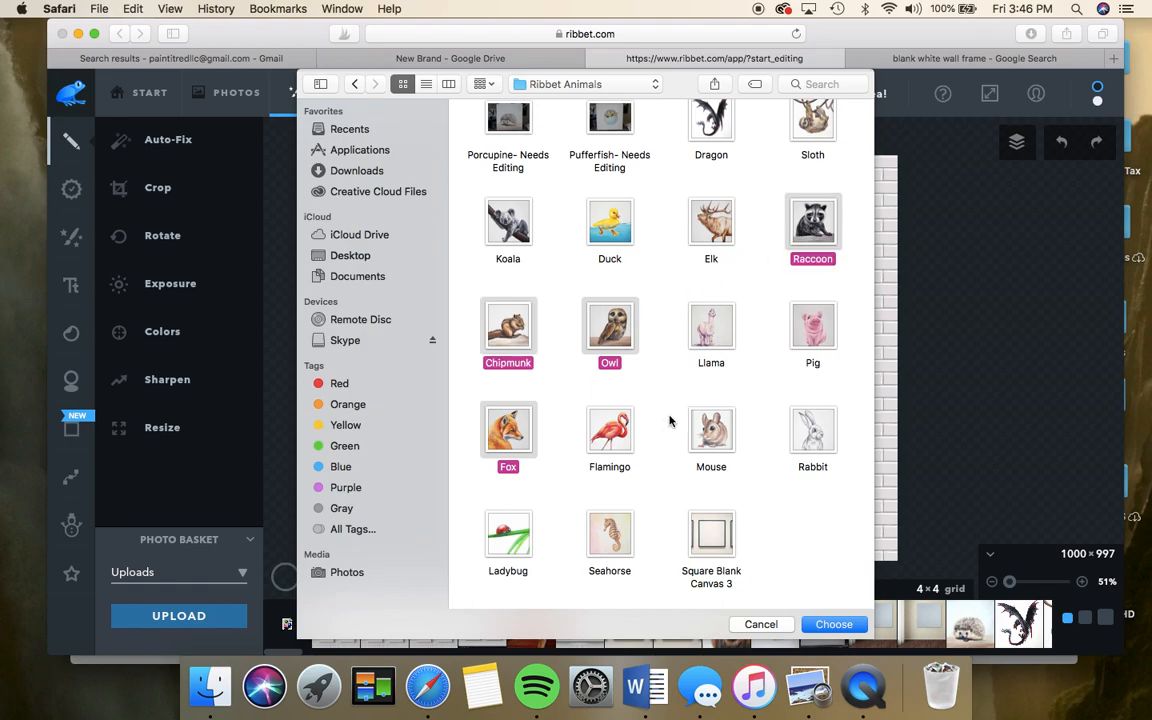
{"action": "left_click", "coordinate": [833, 624]}
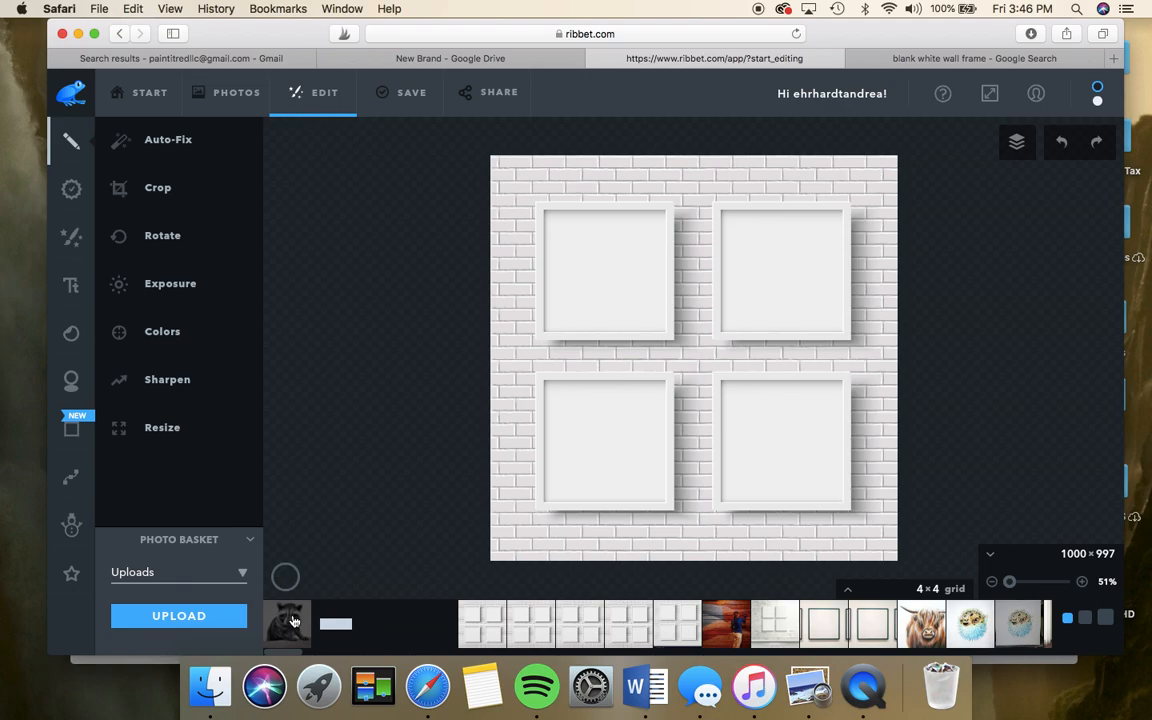
- Place the raccoon painting in the top-left frame, sized and centred to fit
{"action": "left_click_drag", "start_coordinate": [293, 622], "coordinate": [611, 264]}
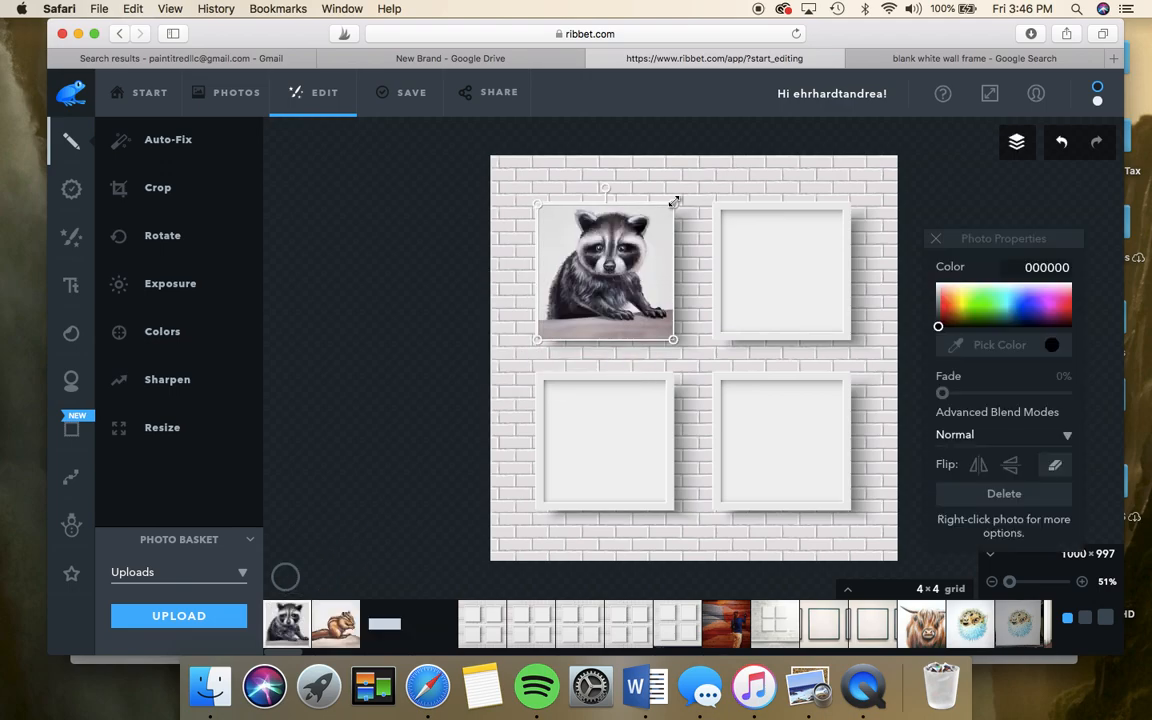
{"action": "left_click_drag", "start_coordinate": [675, 202], "coordinate": [656, 221]}
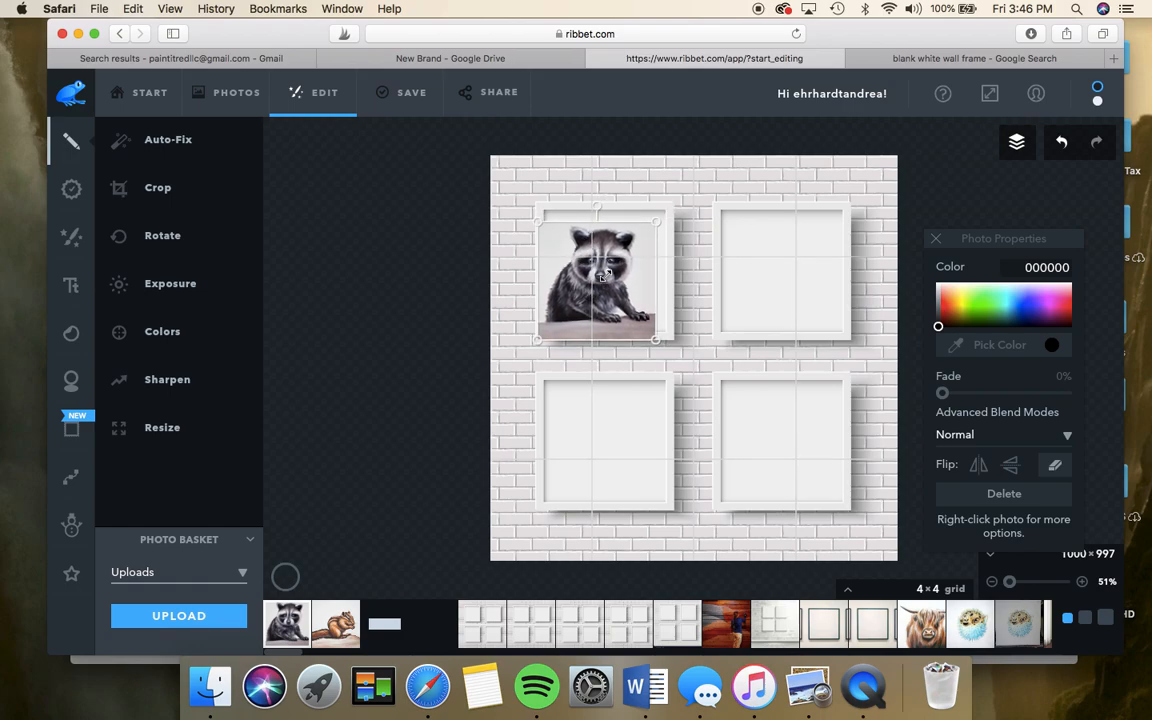
{"action": "left_click_drag", "start_coordinate": [607, 272], "coordinate": [613, 268]}
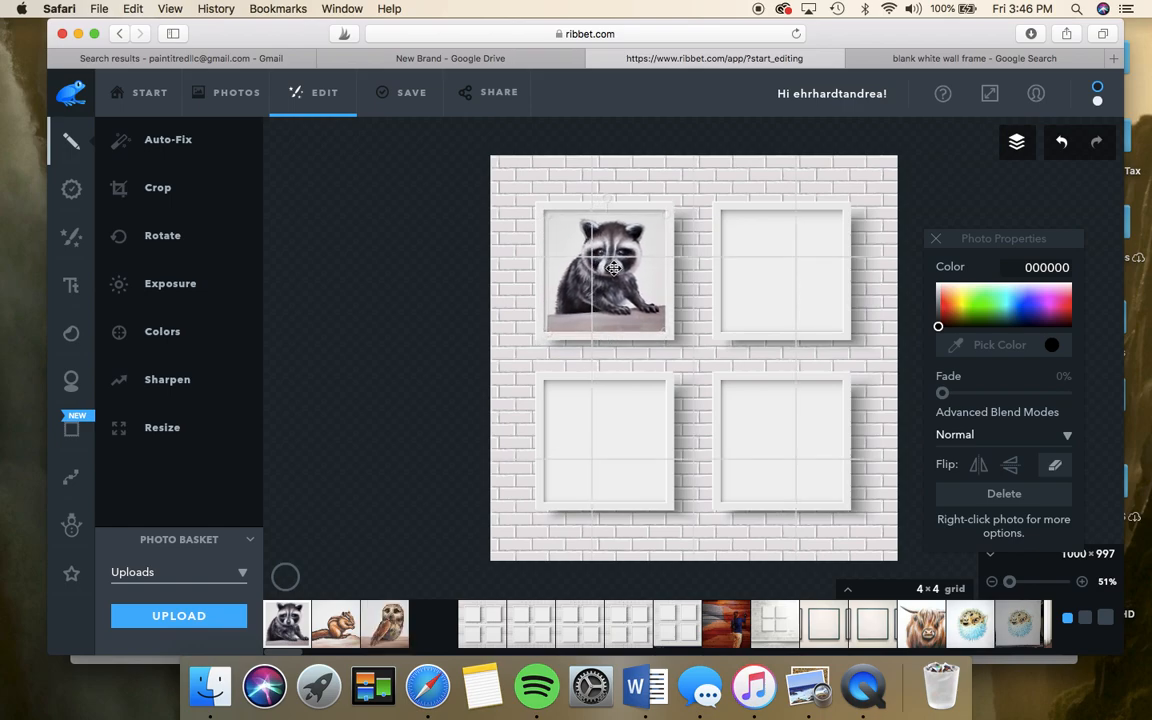
{"action": "left_click_drag", "start_coordinate": [667, 334], "coordinate": [665, 330]}
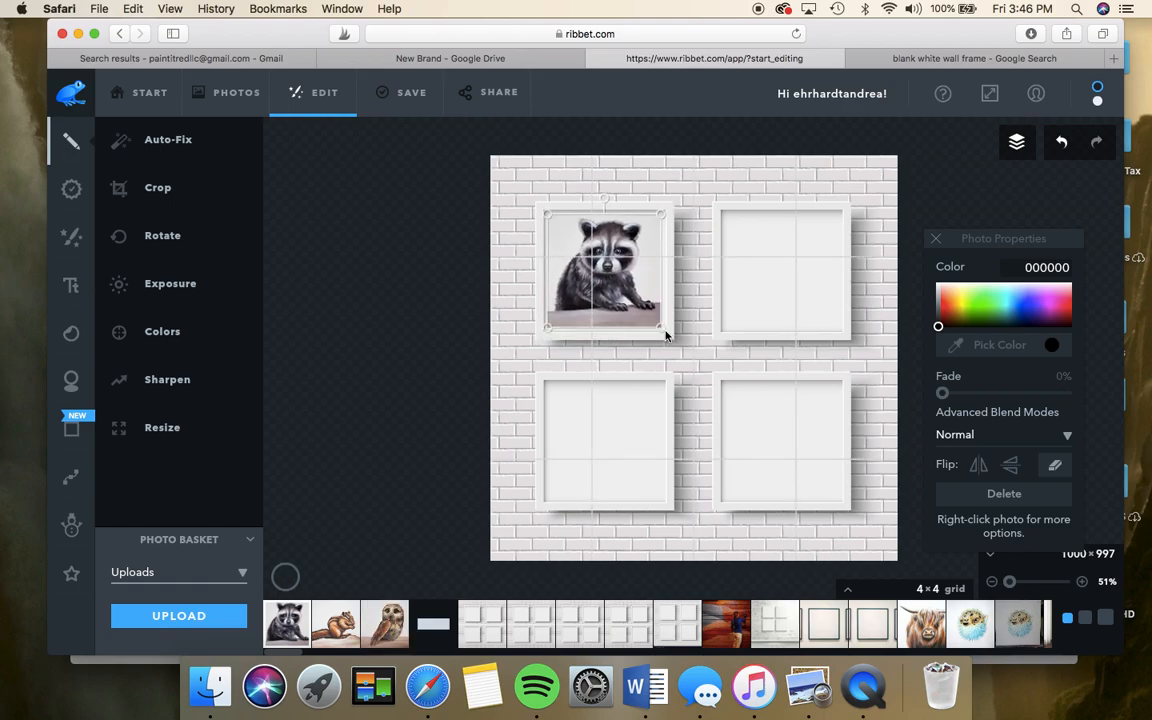
{"action": "left_click_drag", "start_coordinate": [617, 281], "coordinate": [619, 283]}
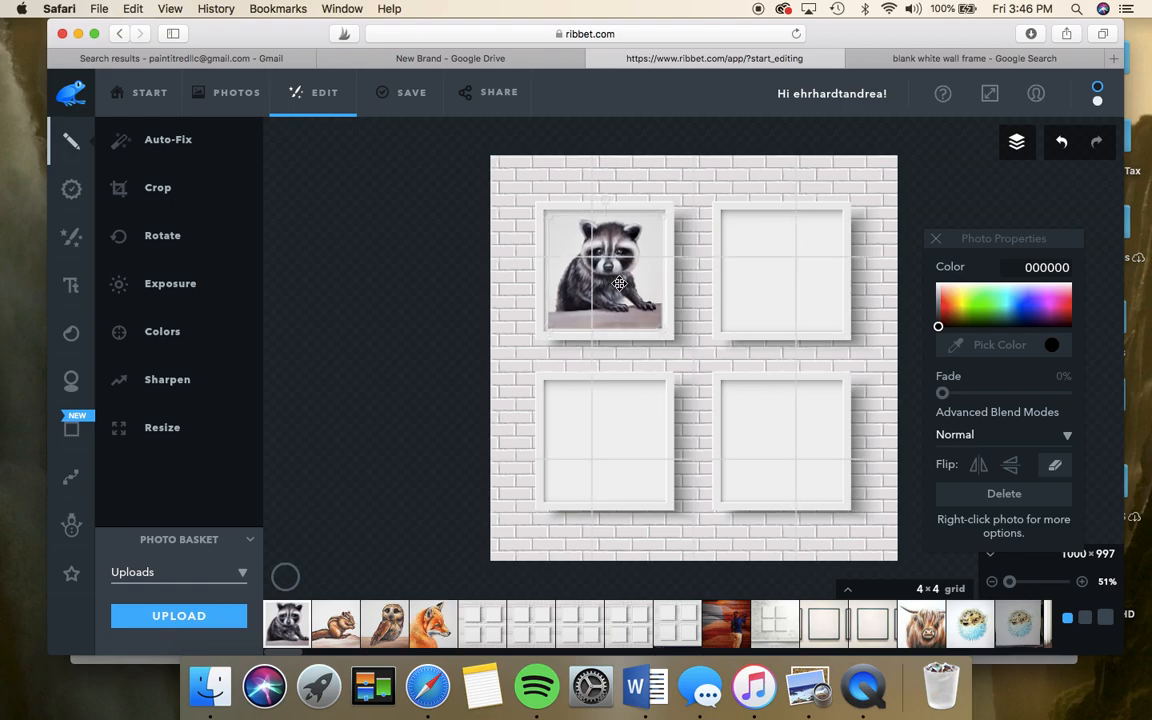
{"action": "left_click", "coordinate": [712, 302]}
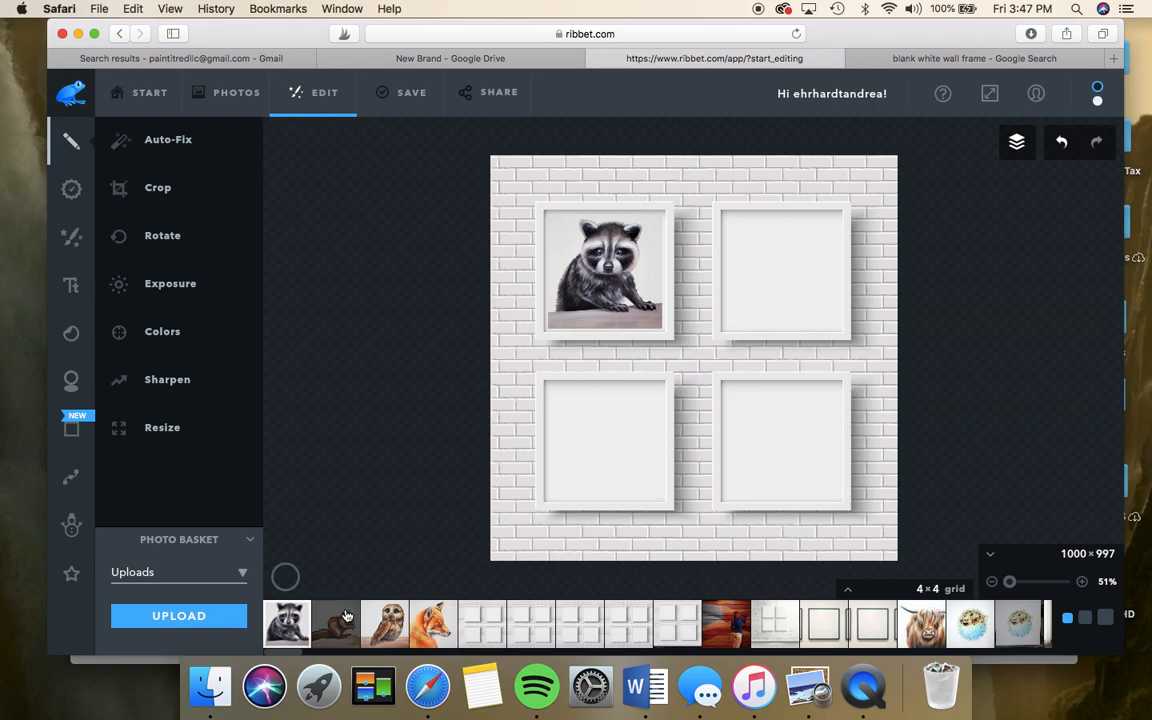
- Place the chipmunk painting in the top-right frame, resized to fill it
{"action": "left_click_drag", "start_coordinate": [343, 620], "coordinate": [675, 378]}
{"action": "left_click_drag", "start_coordinate": [764, 285], "coordinate": [766, 287]}
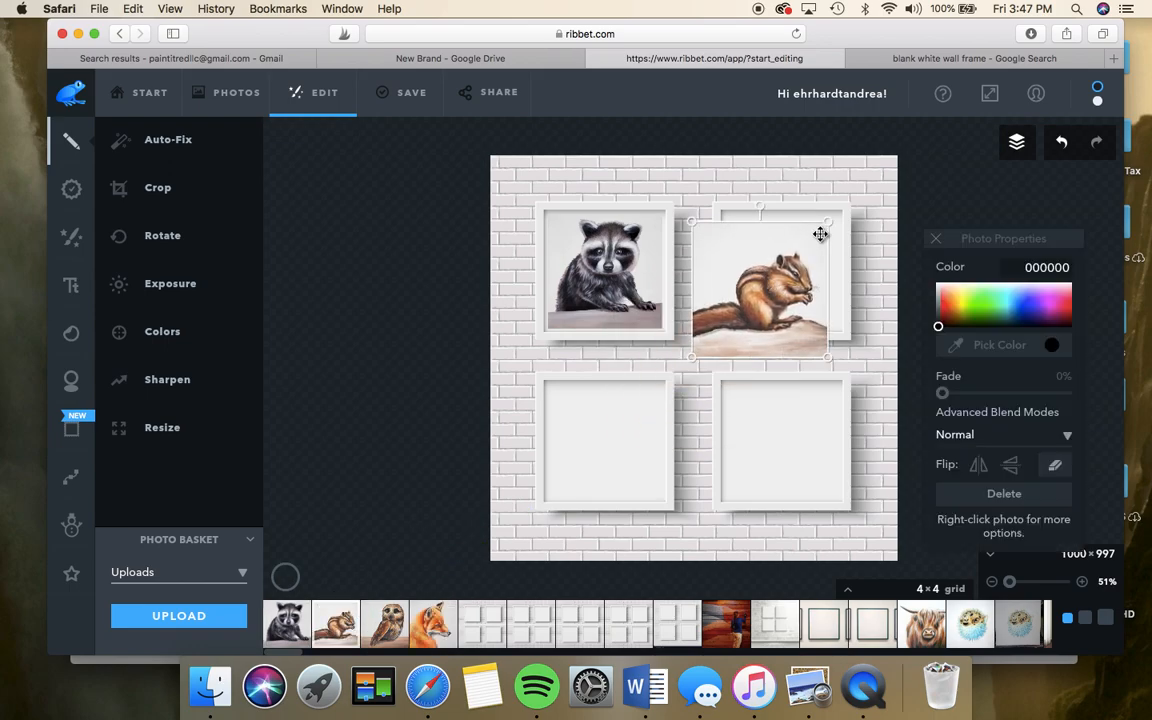
{"action": "left_click_drag", "start_coordinate": [828, 224], "coordinate": [812, 256]}
{"action": "left_click_drag", "start_coordinate": [760, 285], "coordinate": [781, 256]}
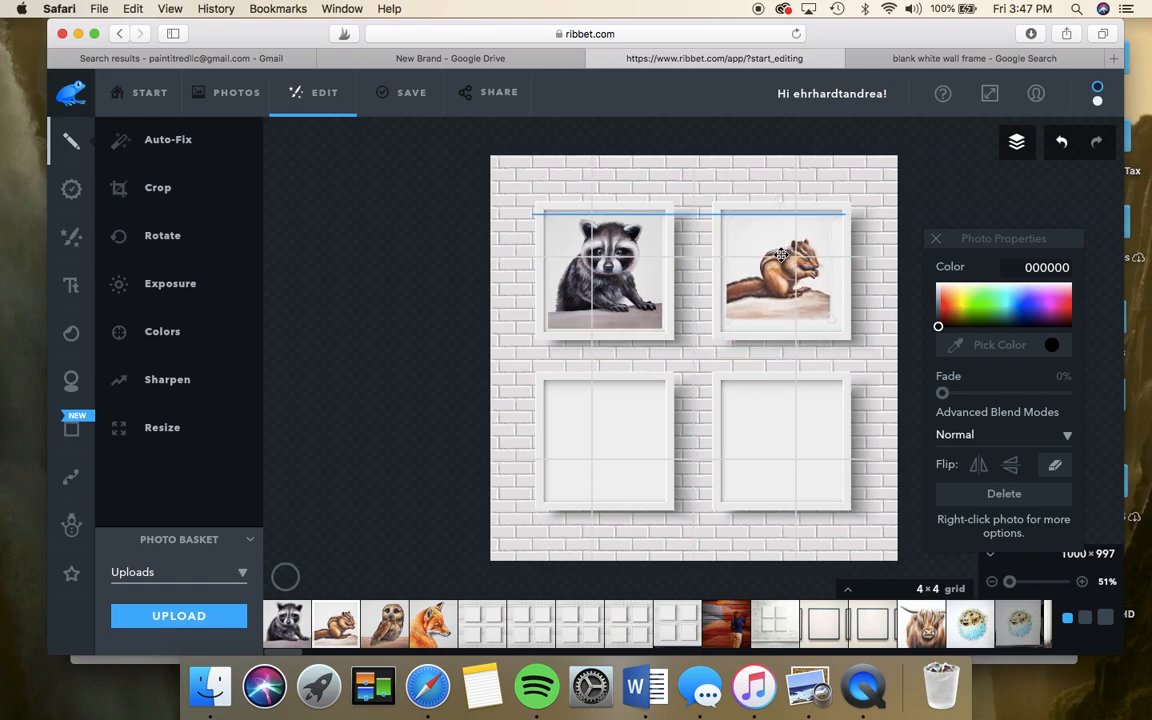
{"action": "mouse_move", "coordinate": [831, 318]}
{"action": "left_mouse_down"}
{"action": "mouse_move", "coordinate": [858, 330]}
{"action": "mouse_move", "coordinate": [840, 328]}
{"action": "left_mouse_up"}
- Place the owl painting in the bottom-left frame, shrunk to fit
{"action": "left_click", "coordinate": [870, 314]}
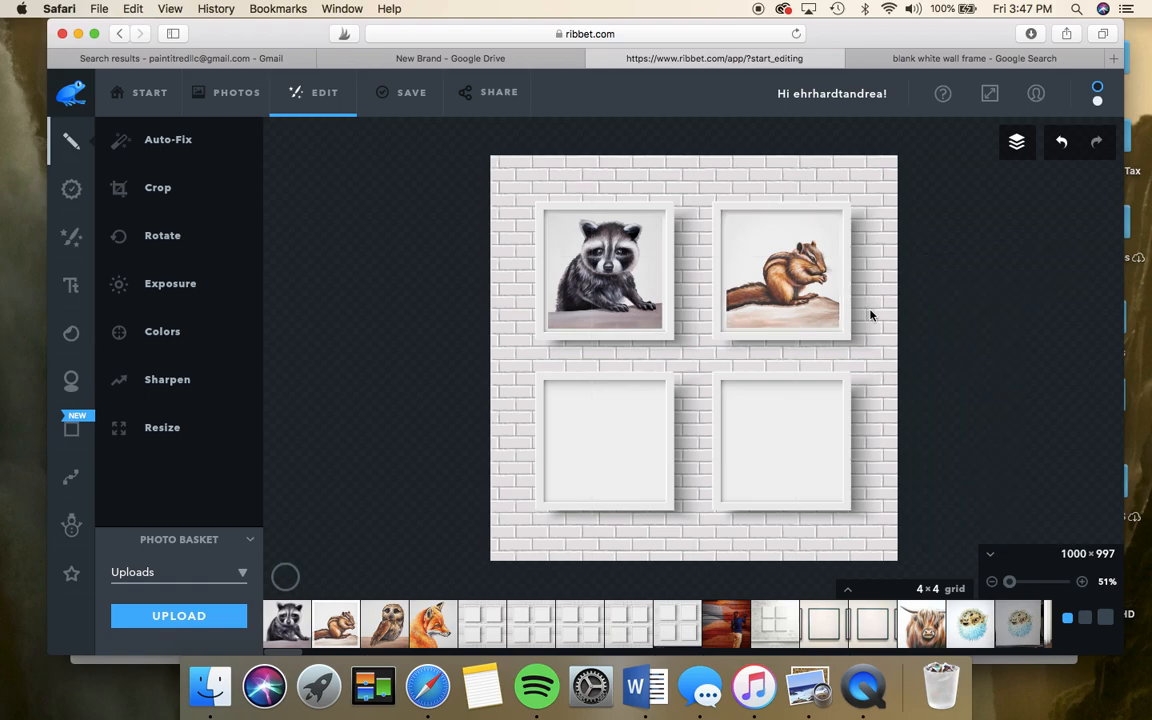
{"action": "left_click_drag", "start_coordinate": [385, 622], "coordinate": [600, 430]}
{"action": "left_click_drag", "start_coordinate": [678, 355], "coordinate": [631, 409]}
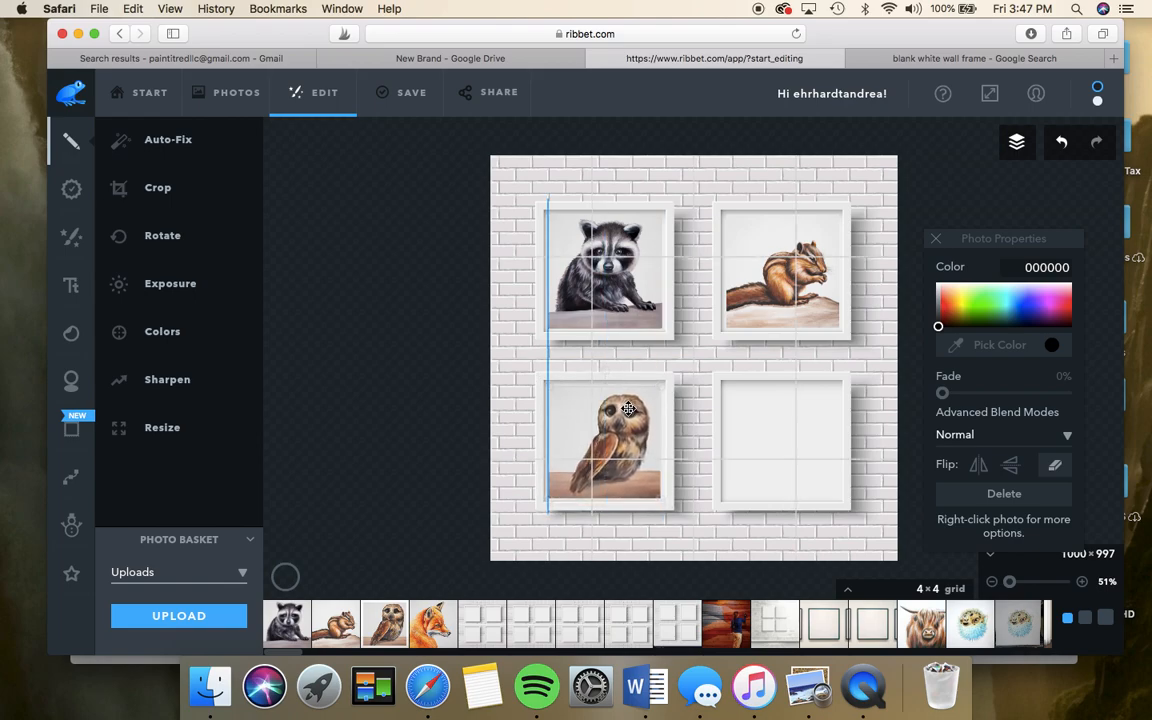
- Place the fox painting in the bottom-right frame, resized to fit
{"action": "left_click_drag", "start_coordinate": [443, 612], "coordinate": [781, 430]}
{"action": "left_click_drag", "start_coordinate": [850, 363], "coordinate": [818, 404]}
{"action": "left_click_drag", "start_coordinate": [847, 510], "coordinate": [841, 501]}
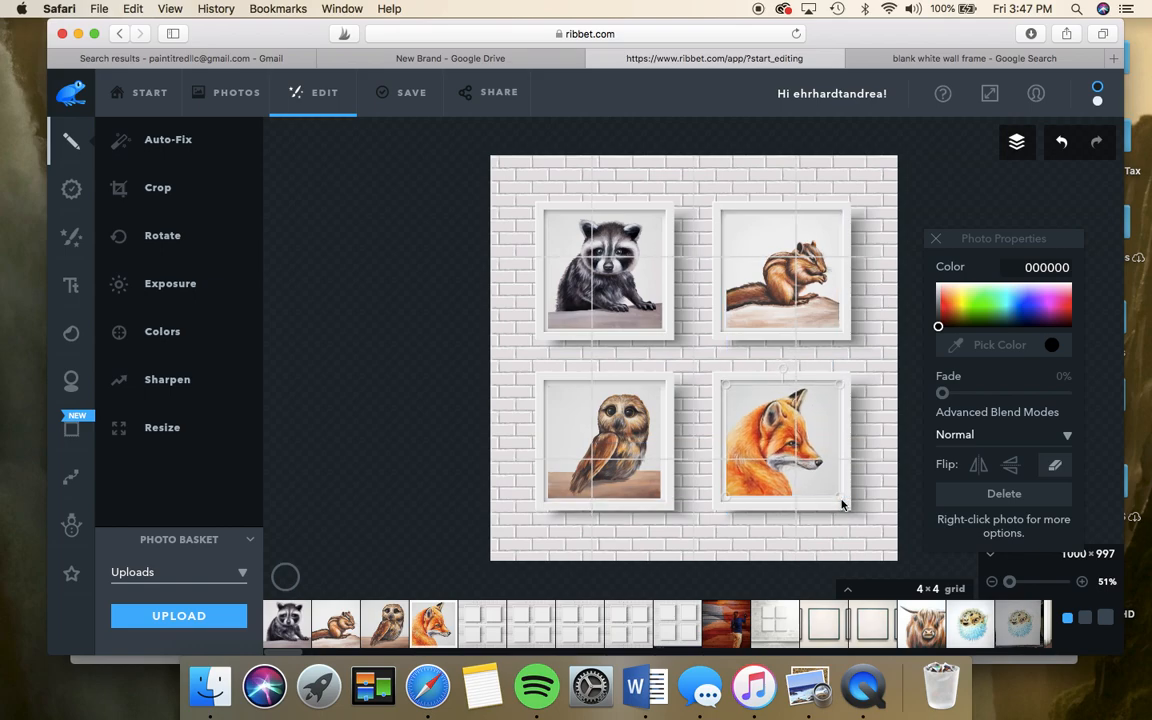
{"action": "left_click", "coordinate": [868, 428]}
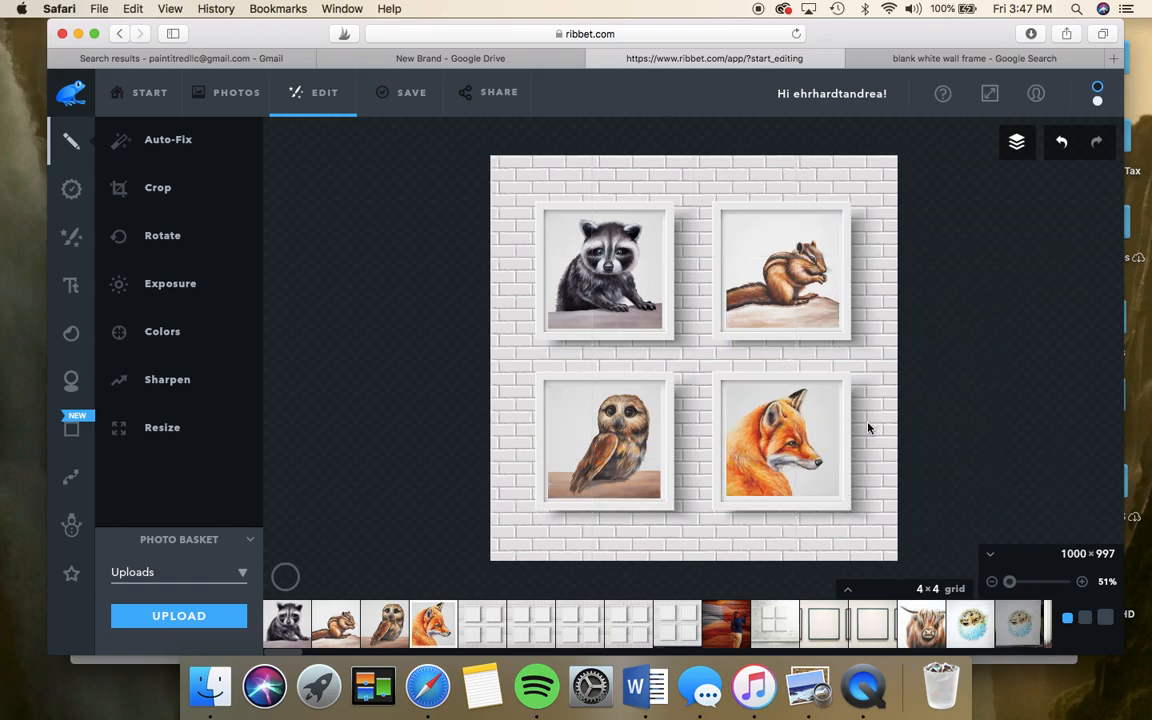
{"action": "left_click", "coordinate": [1017, 145]}
{"action": "left_click", "coordinate": [1062, 148]}
{"action": "left_click", "coordinate": [1063, 148]}
{"action": "left_click", "coordinate": [1099, 140]}
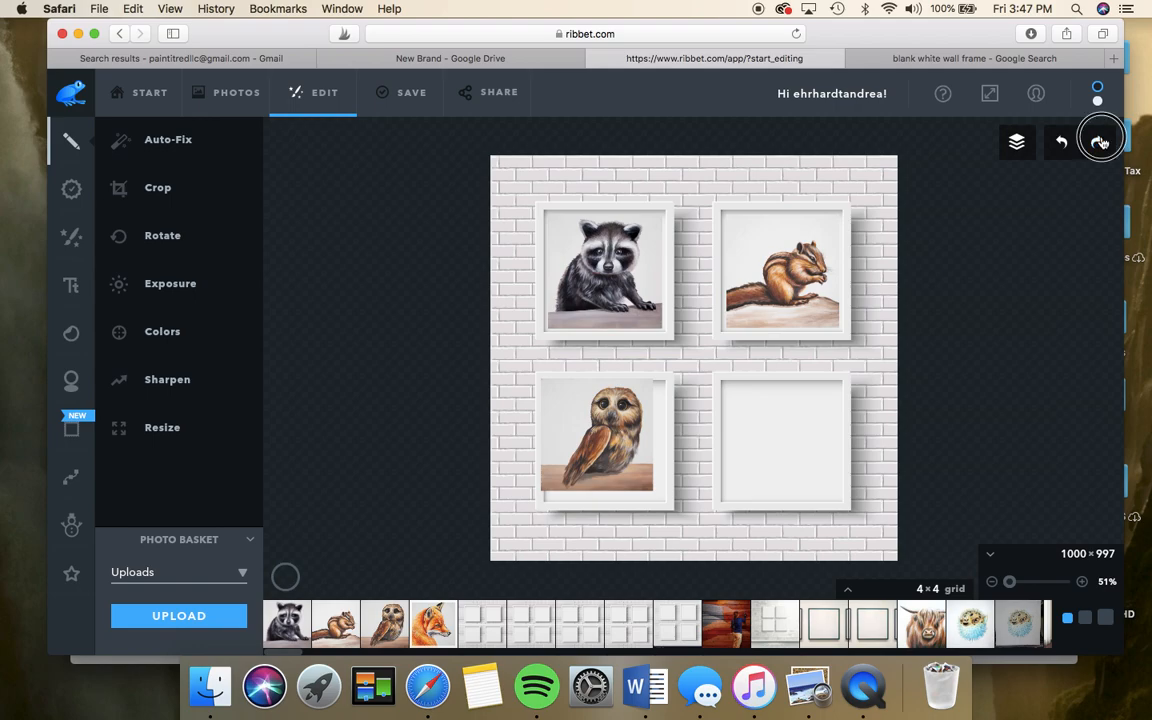
{"action": "left_click", "coordinate": [1099, 141]}
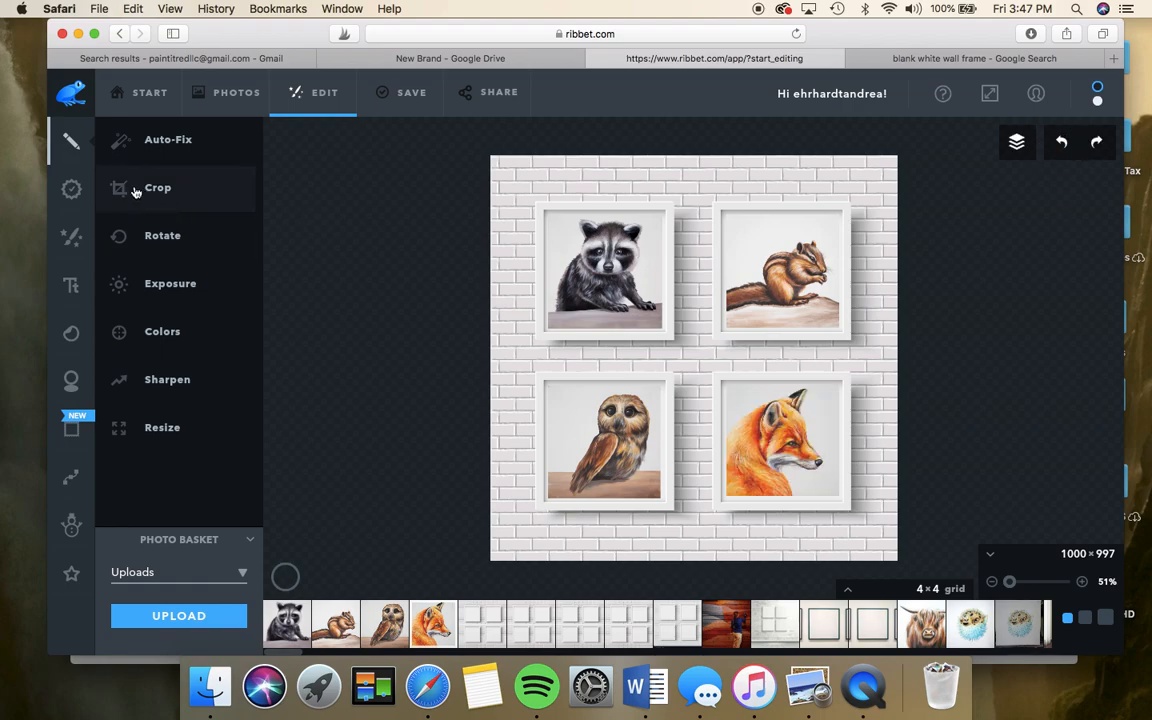
- Save the mockup as a PNG named 'Square Blank Frames 4-2 animals'
{"action": "left_click", "coordinate": [406, 97]}
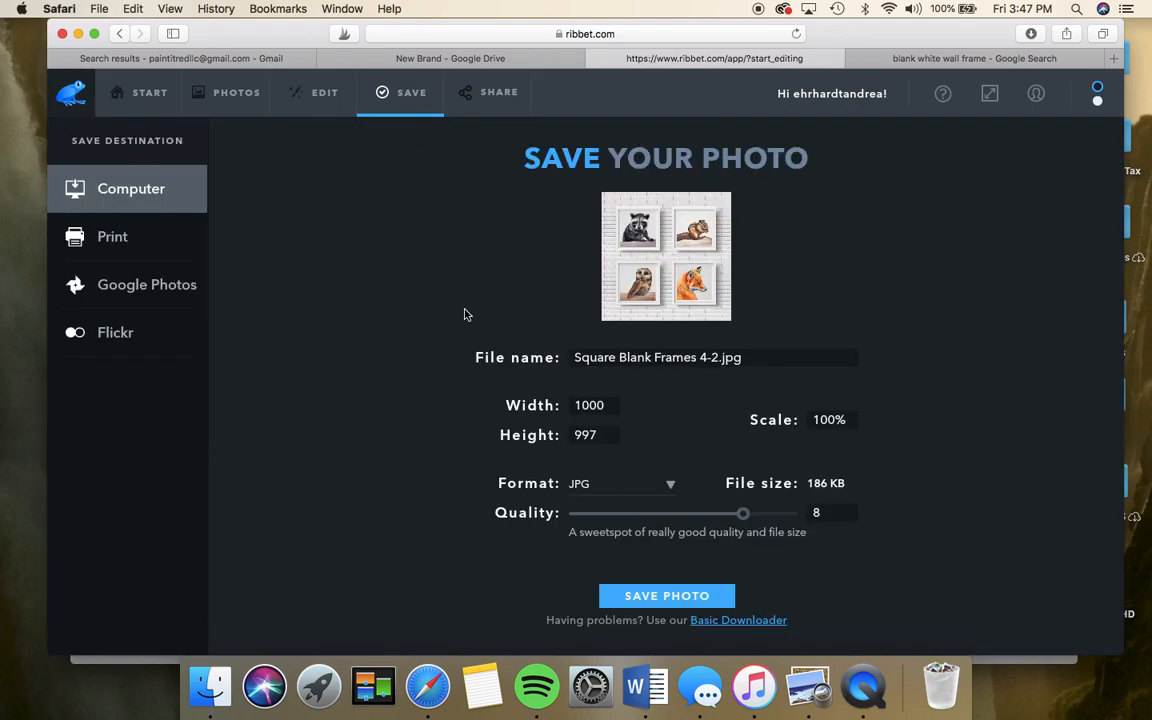
{"action": "left_click", "coordinate": [750, 357]}
{"action": "key", "text": "BackSpace"}
{"action": "key", "text": "BackSpace"}
{"action": "key", "text": "BackSpace"}
{"action": "key", "text": "BackSpace"}
{"action": "type", "text": "animals"}
{"action": "left_click", "coordinate": [660, 483]}
{"action": "left_click", "coordinate": [636, 532]}
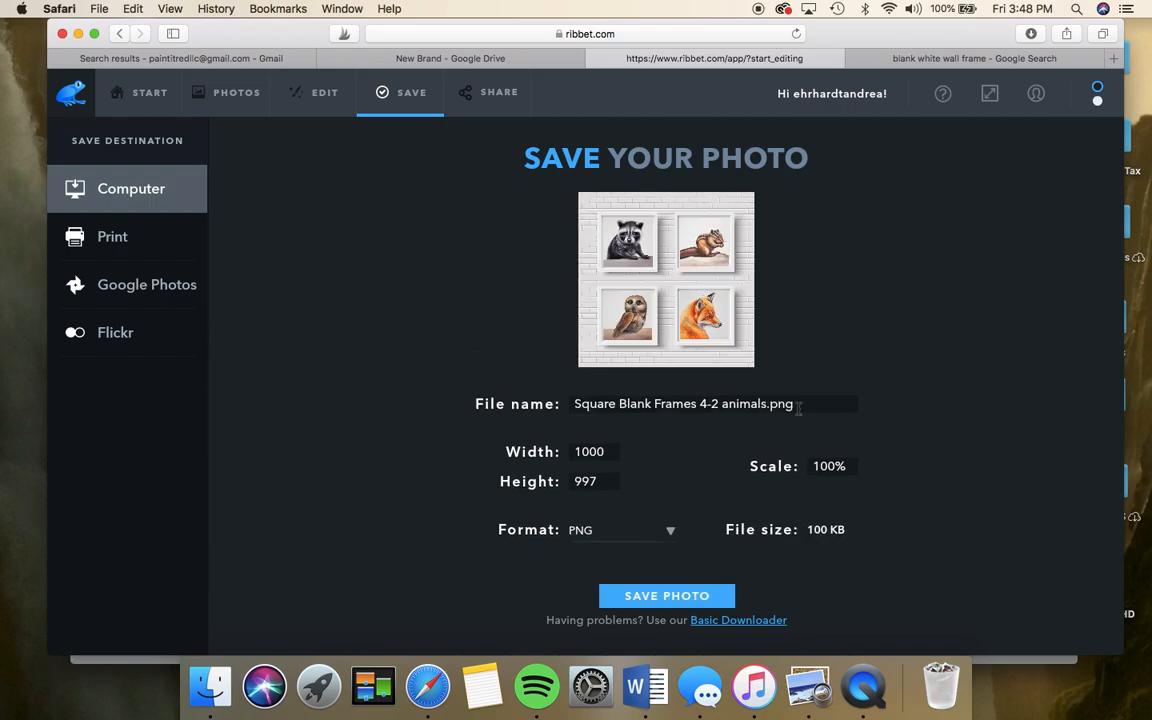
{"action": "left_click", "coordinate": [684, 597]}
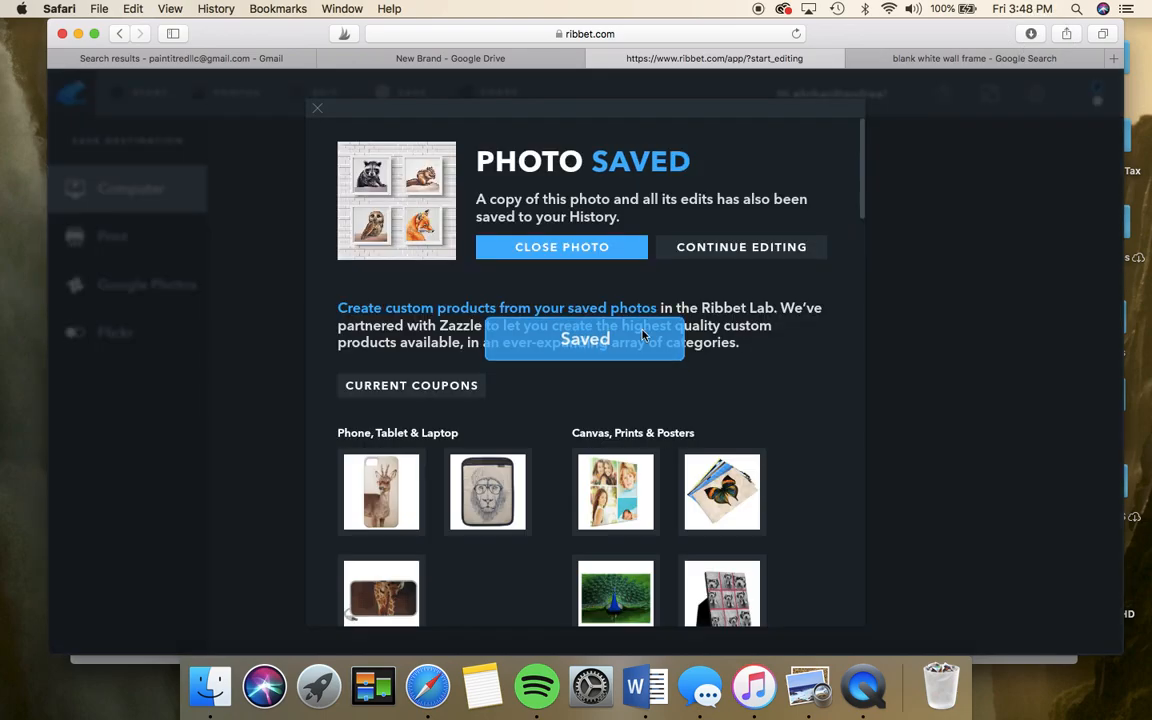
- Back in the editor, enter the artist's handle as new text in Times New Roman
{"action": "left_click", "coordinate": [741, 251]}
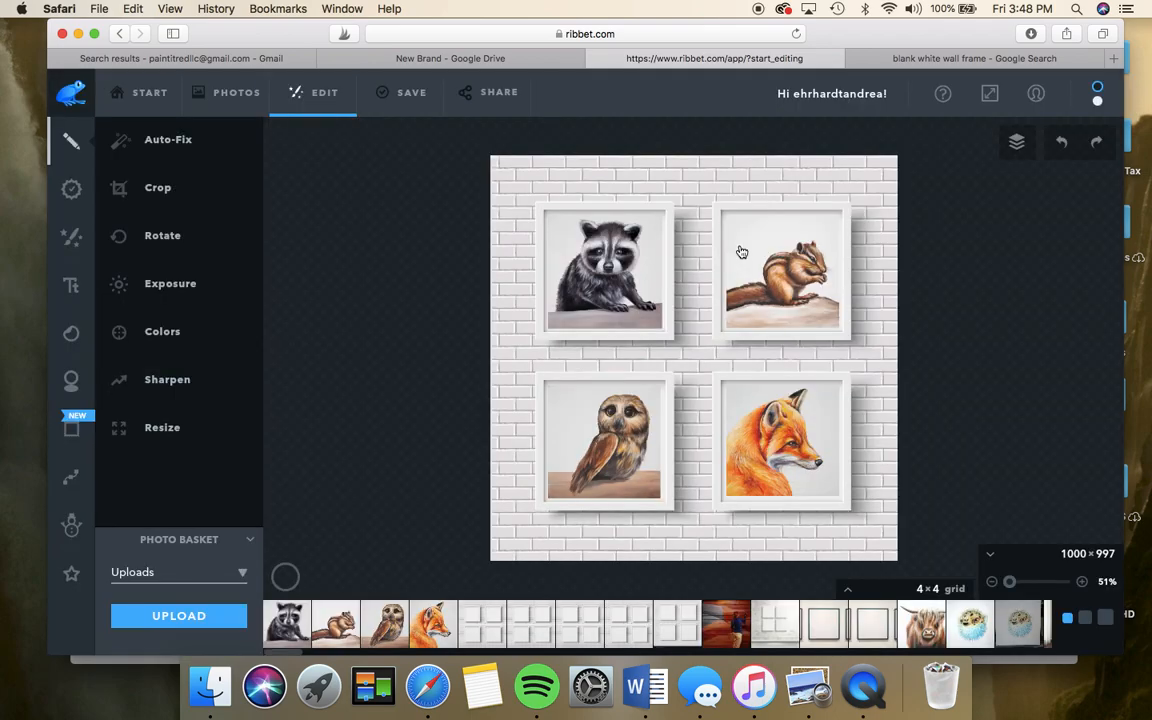
{"action": "left_click", "coordinate": [75, 293]}
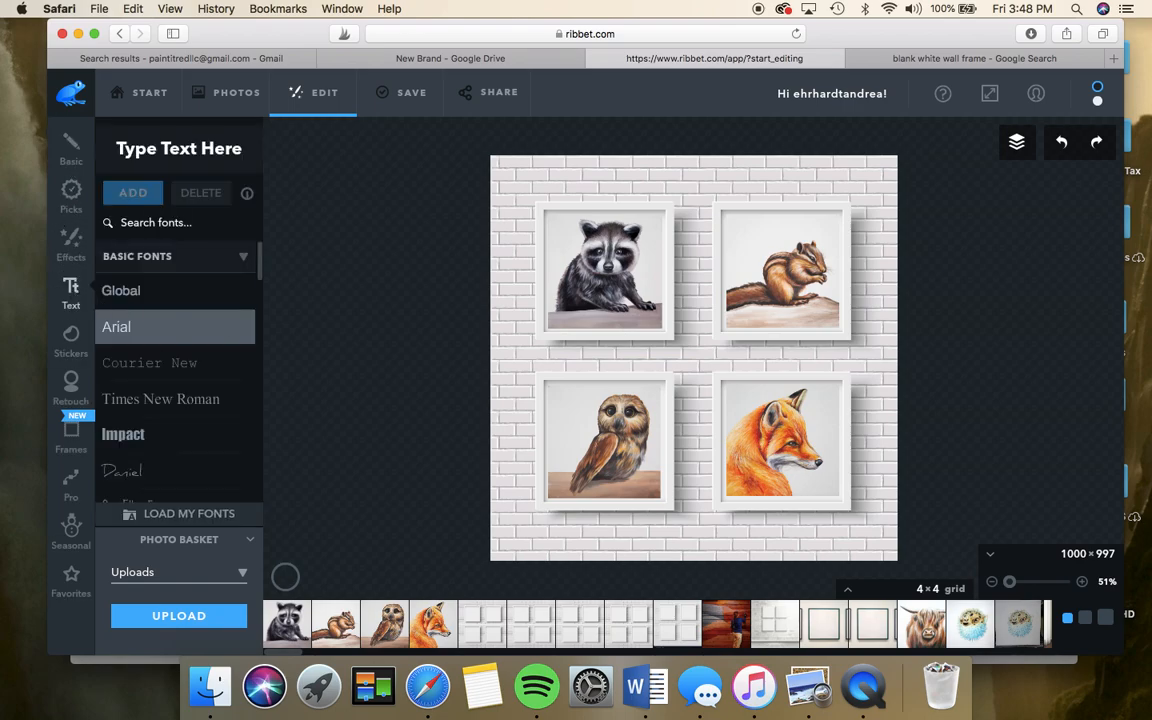
{"action": "left_click", "coordinate": [185, 152]}
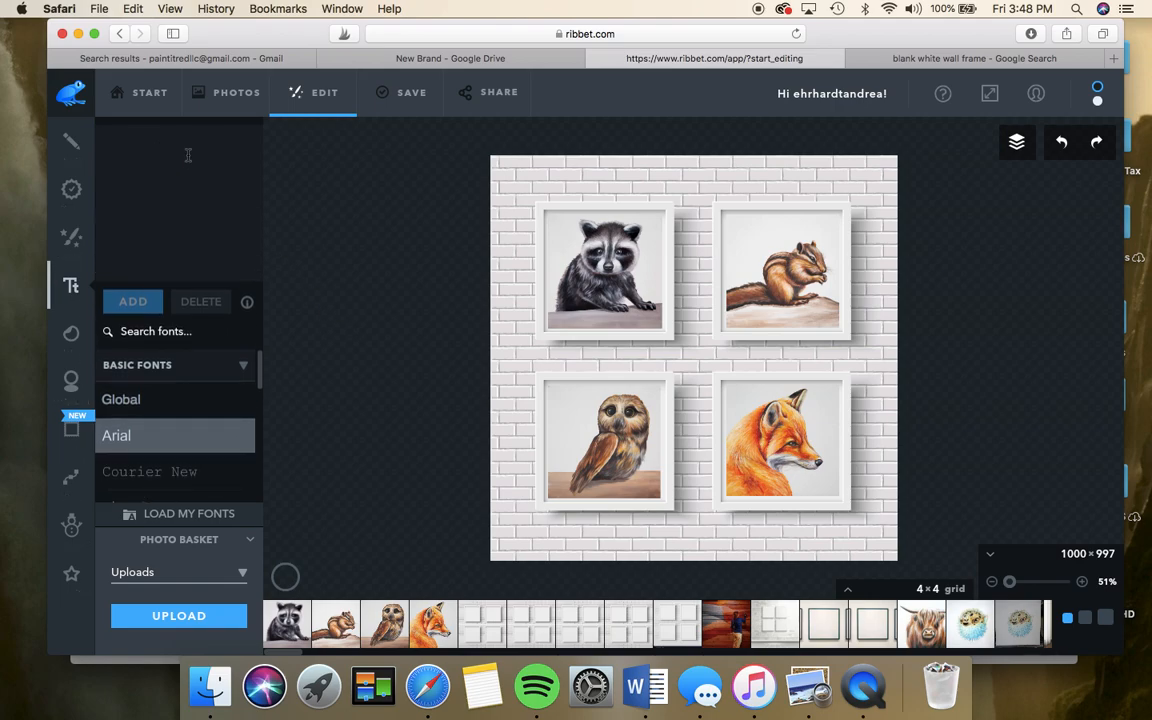
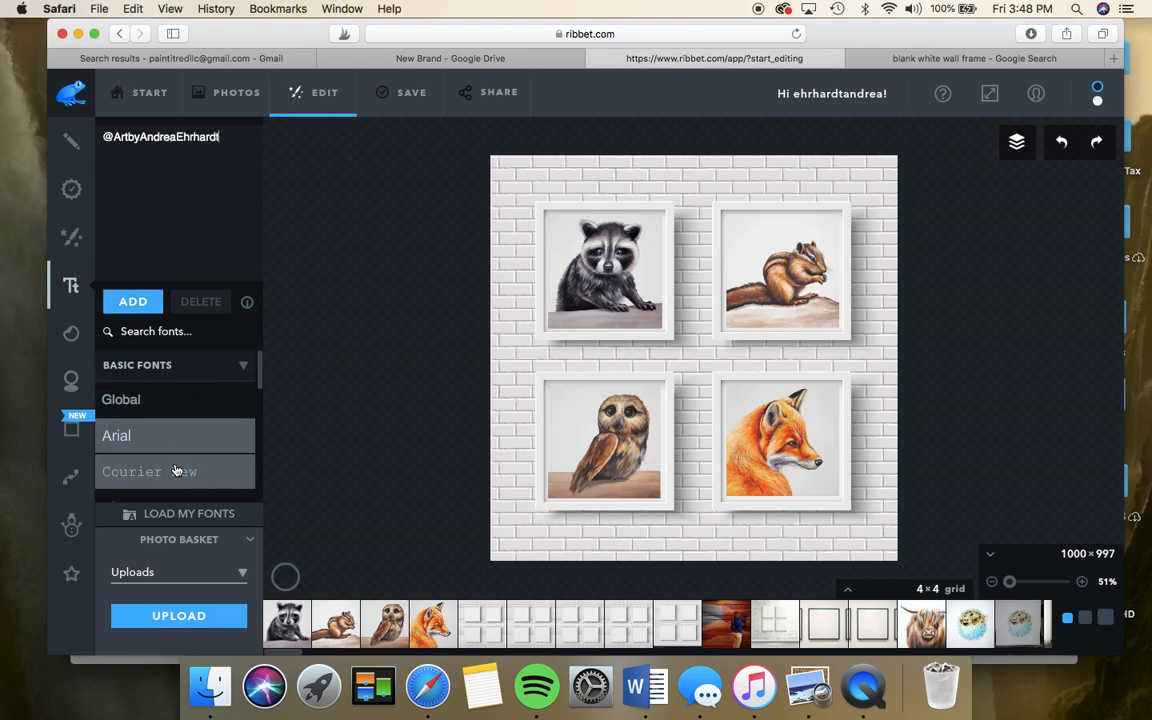
{"action": "scroll", "coordinate": [175, 470], "scroll_direction": "down", "scroll_amount": 2}
{"action": "left_click", "coordinate": [180, 452]}
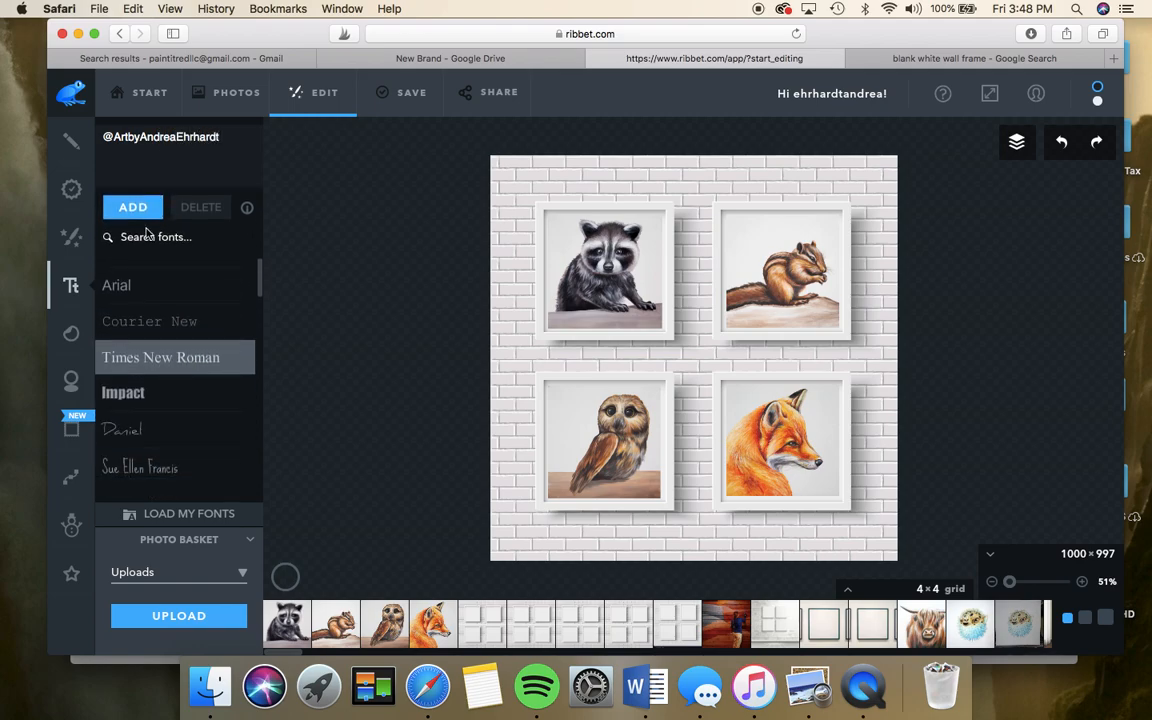
- Add the handle text and shrink it into the bottom-right under the fox frame
{"action": "left_click", "coordinate": [131, 190]}
{"action": "left_click", "coordinate": [601, 403]}
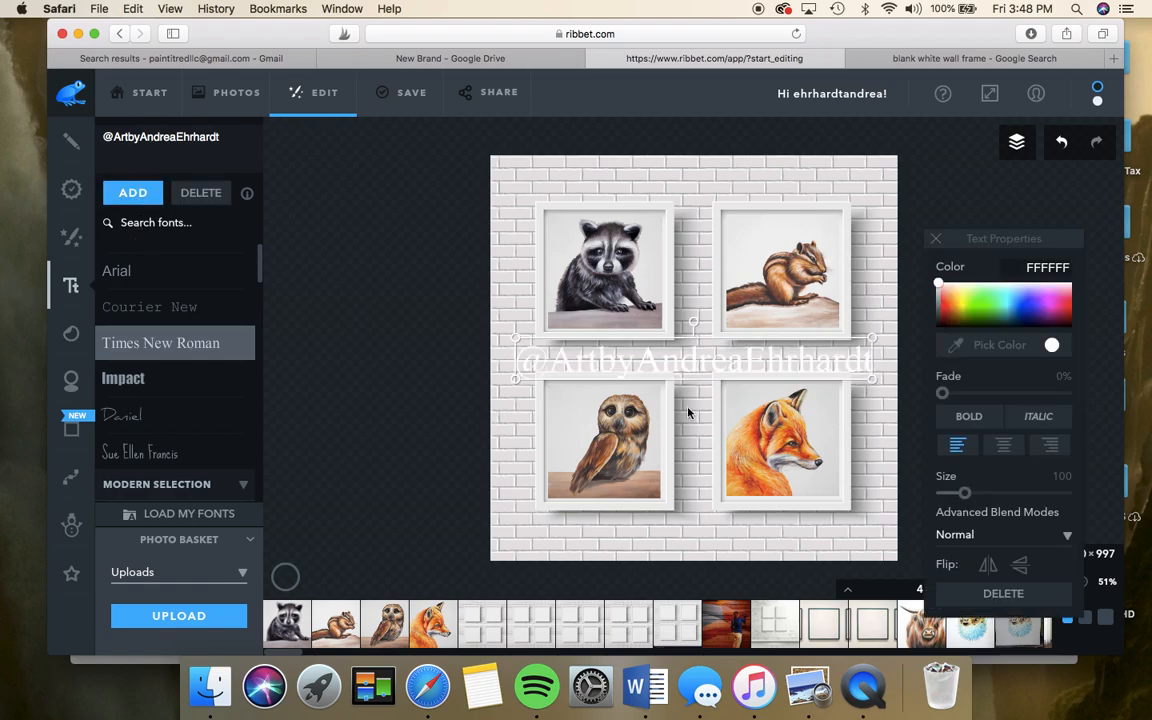
{"action": "left_click_drag", "start_coordinate": [755, 336], "coordinate": [801, 537]}
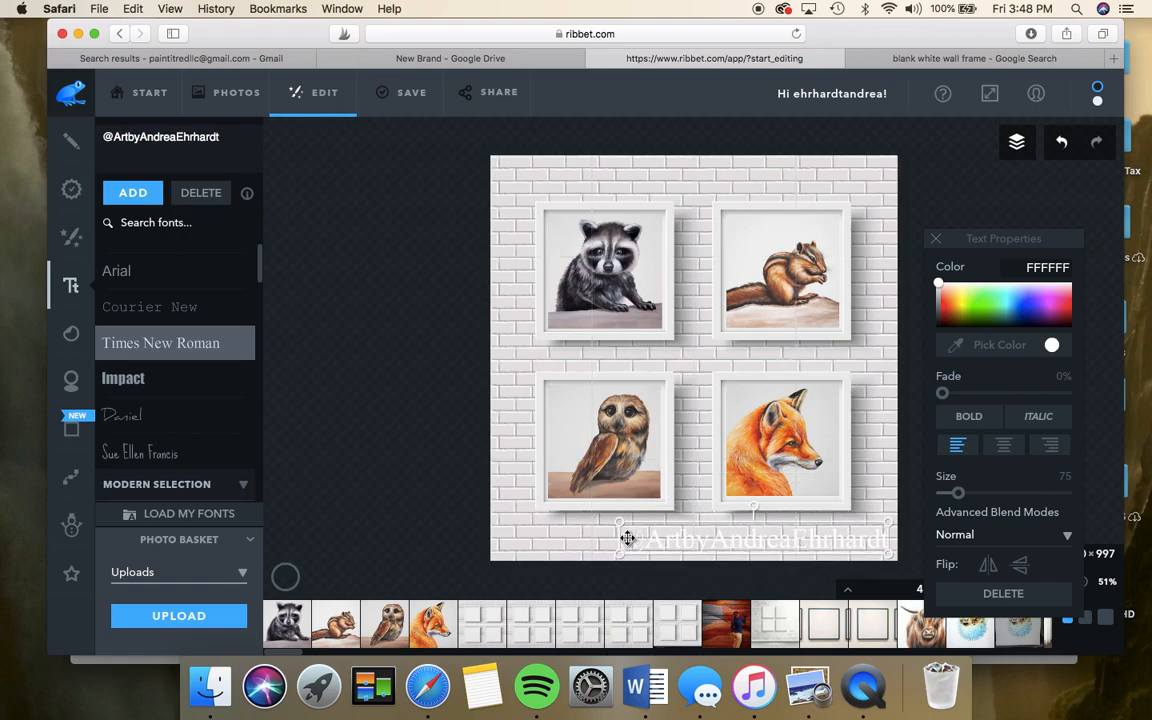
{"action": "left_click_drag", "start_coordinate": [619, 538], "coordinate": [668, 537]}
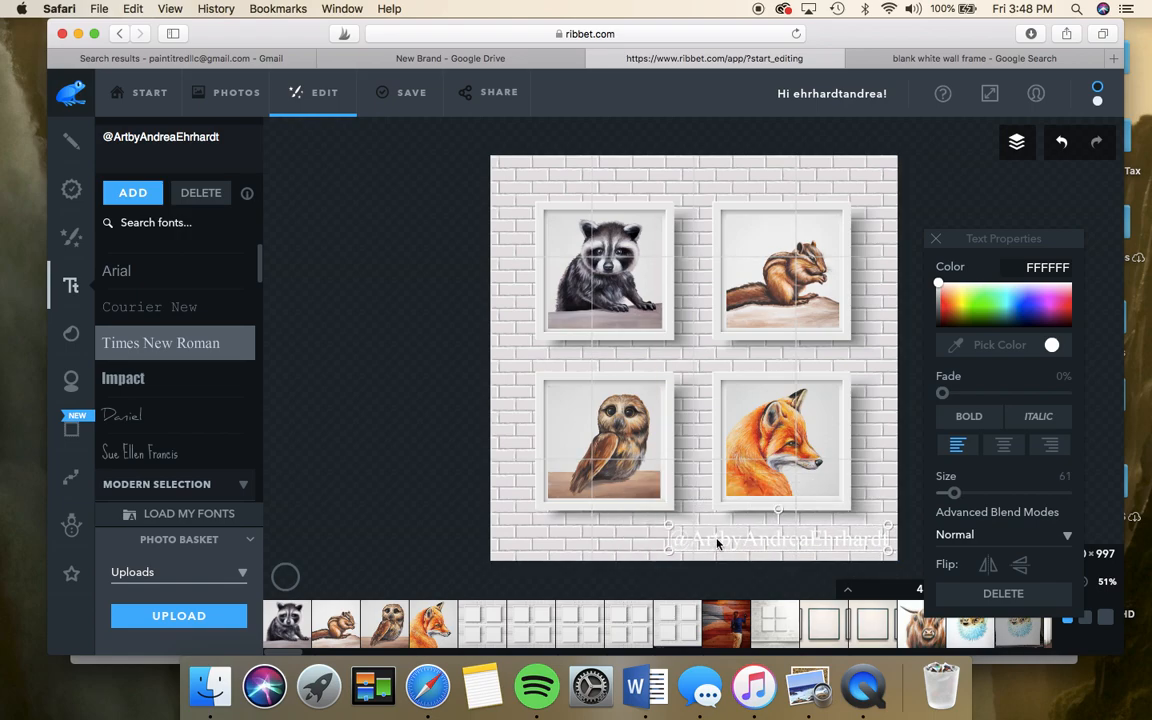
- Colour the watermark near-black 040404 and fade it to about 64%
{"action": "left_click_drag", "start_coordinate": [940, 290], "coordinate": [938, 327]}
{"action": "left_click", "coordinate": [942, 393]}
{"action": "left_click_drag", "start_coordinate": [942, 393], "coordinate": [1035, 390]}
{"action": "left_click_drag", "start_coordinate": [836, 540], "coordinate": [843, 541]}
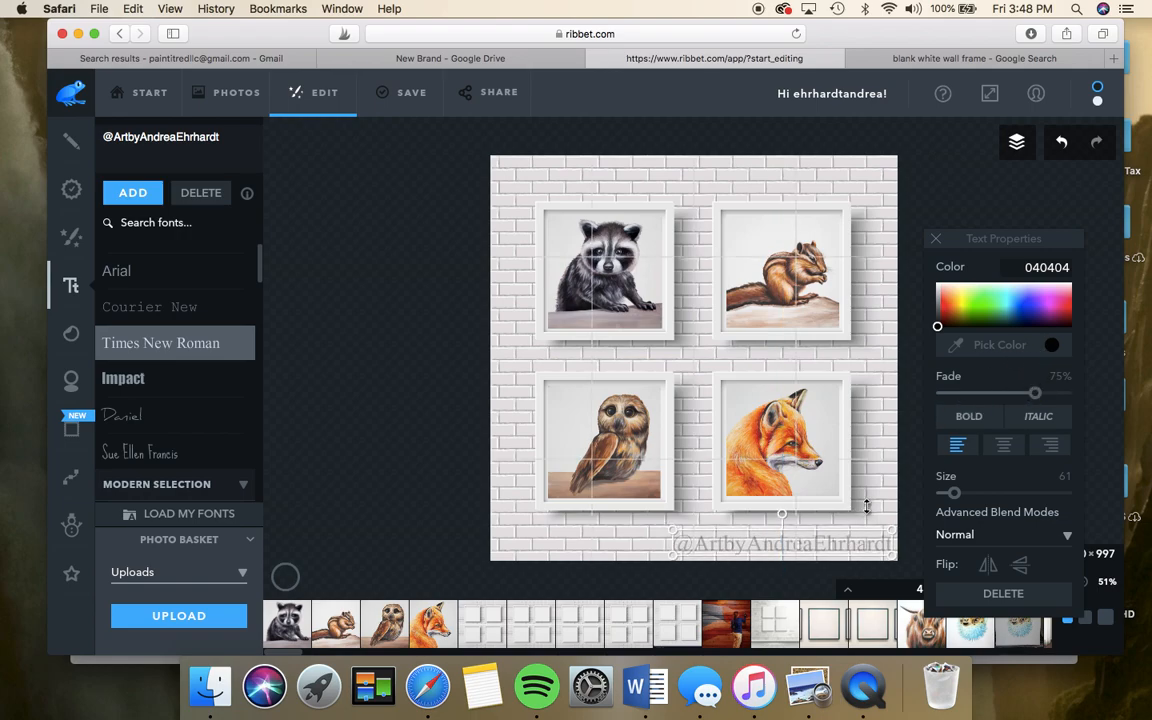
{"action": "left_click", "coordinate": [867, 507]}
{"action": "left_click", "coordinate": [838, 543]}
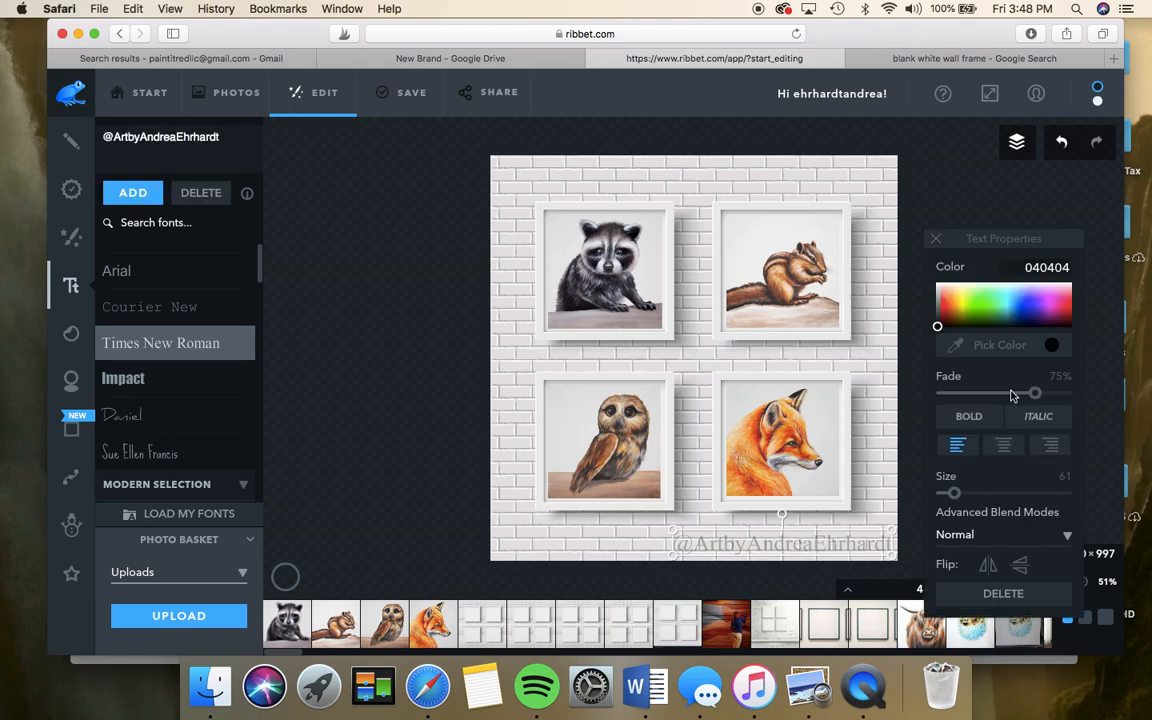
{"action": "left_click", "coordinate": [867, 460]}
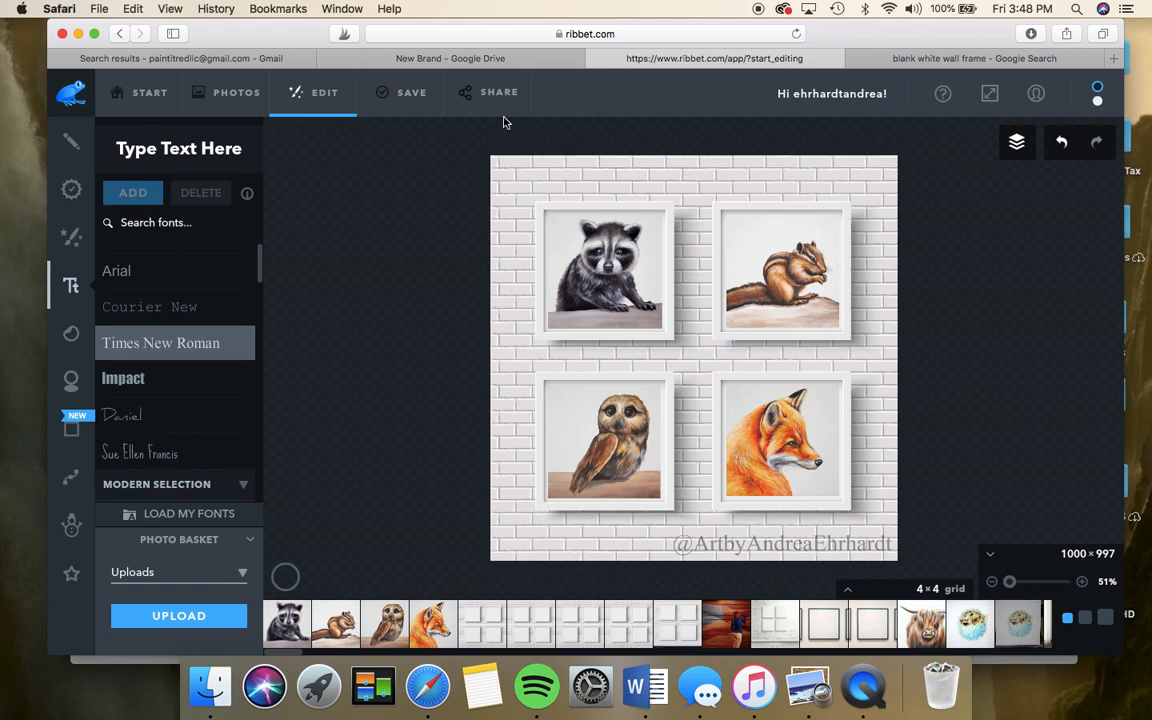